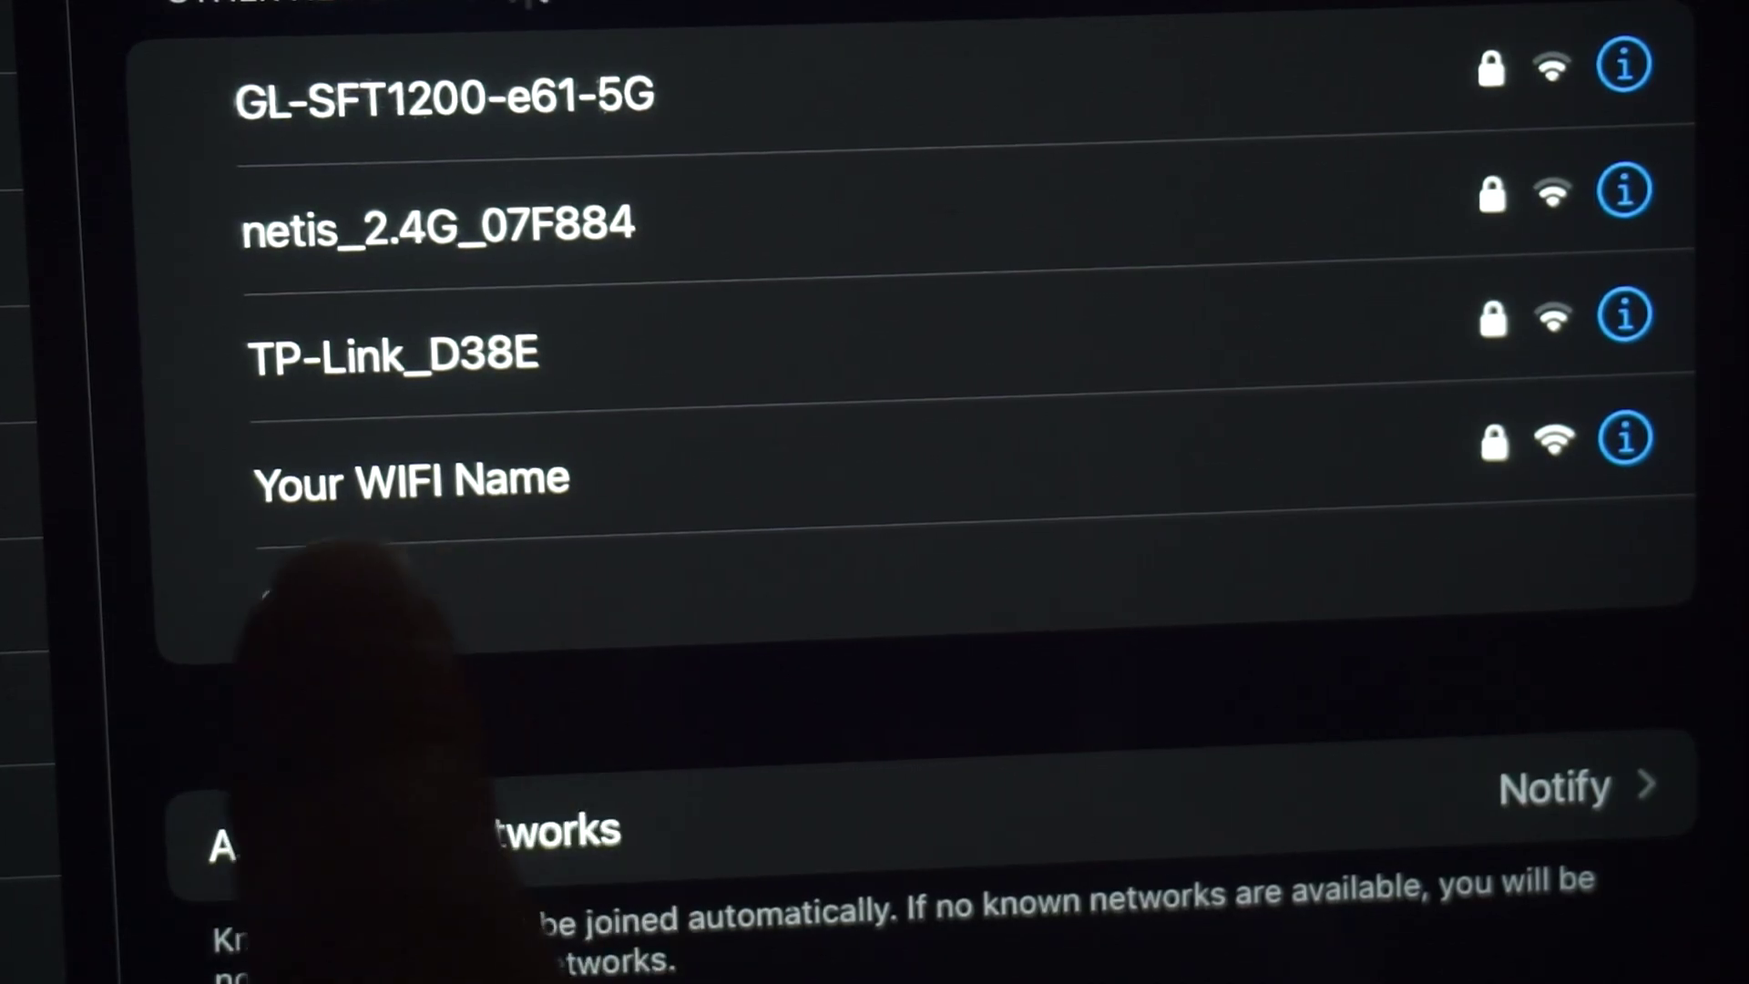
# Join the iPad to the 'Your WIFI Name' network using its password.
pyautogui.click(511, 480)
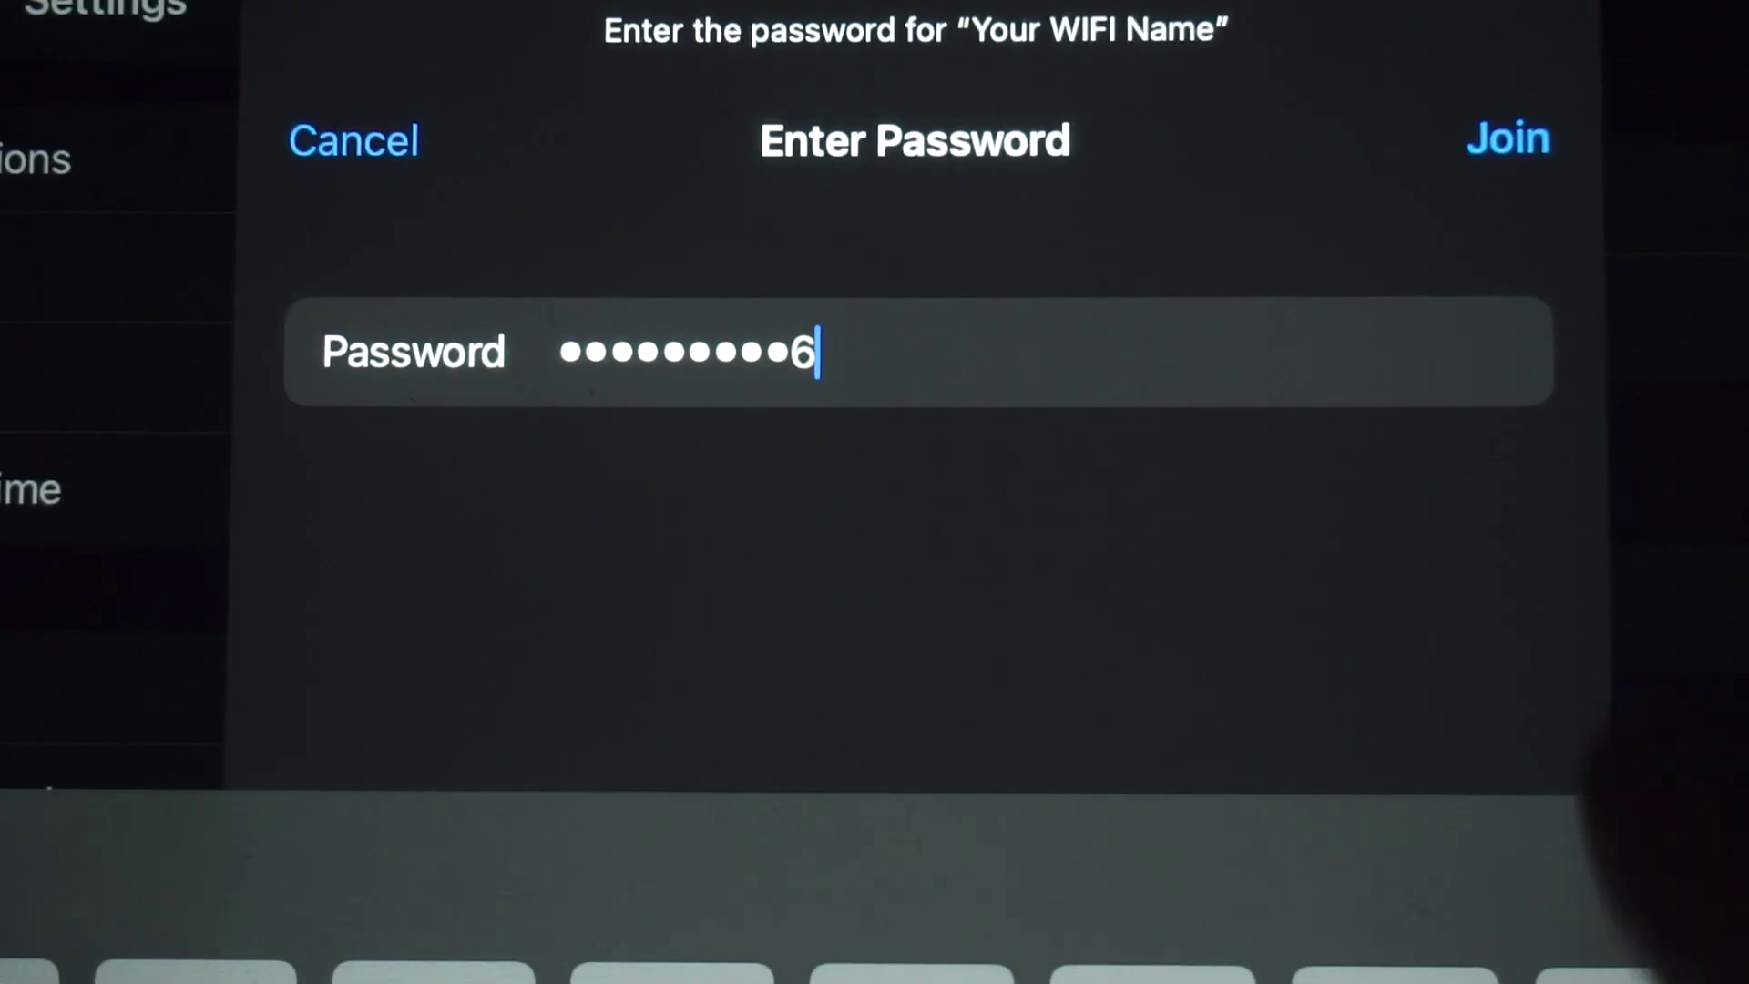
pyautogui.click(1506, 137)
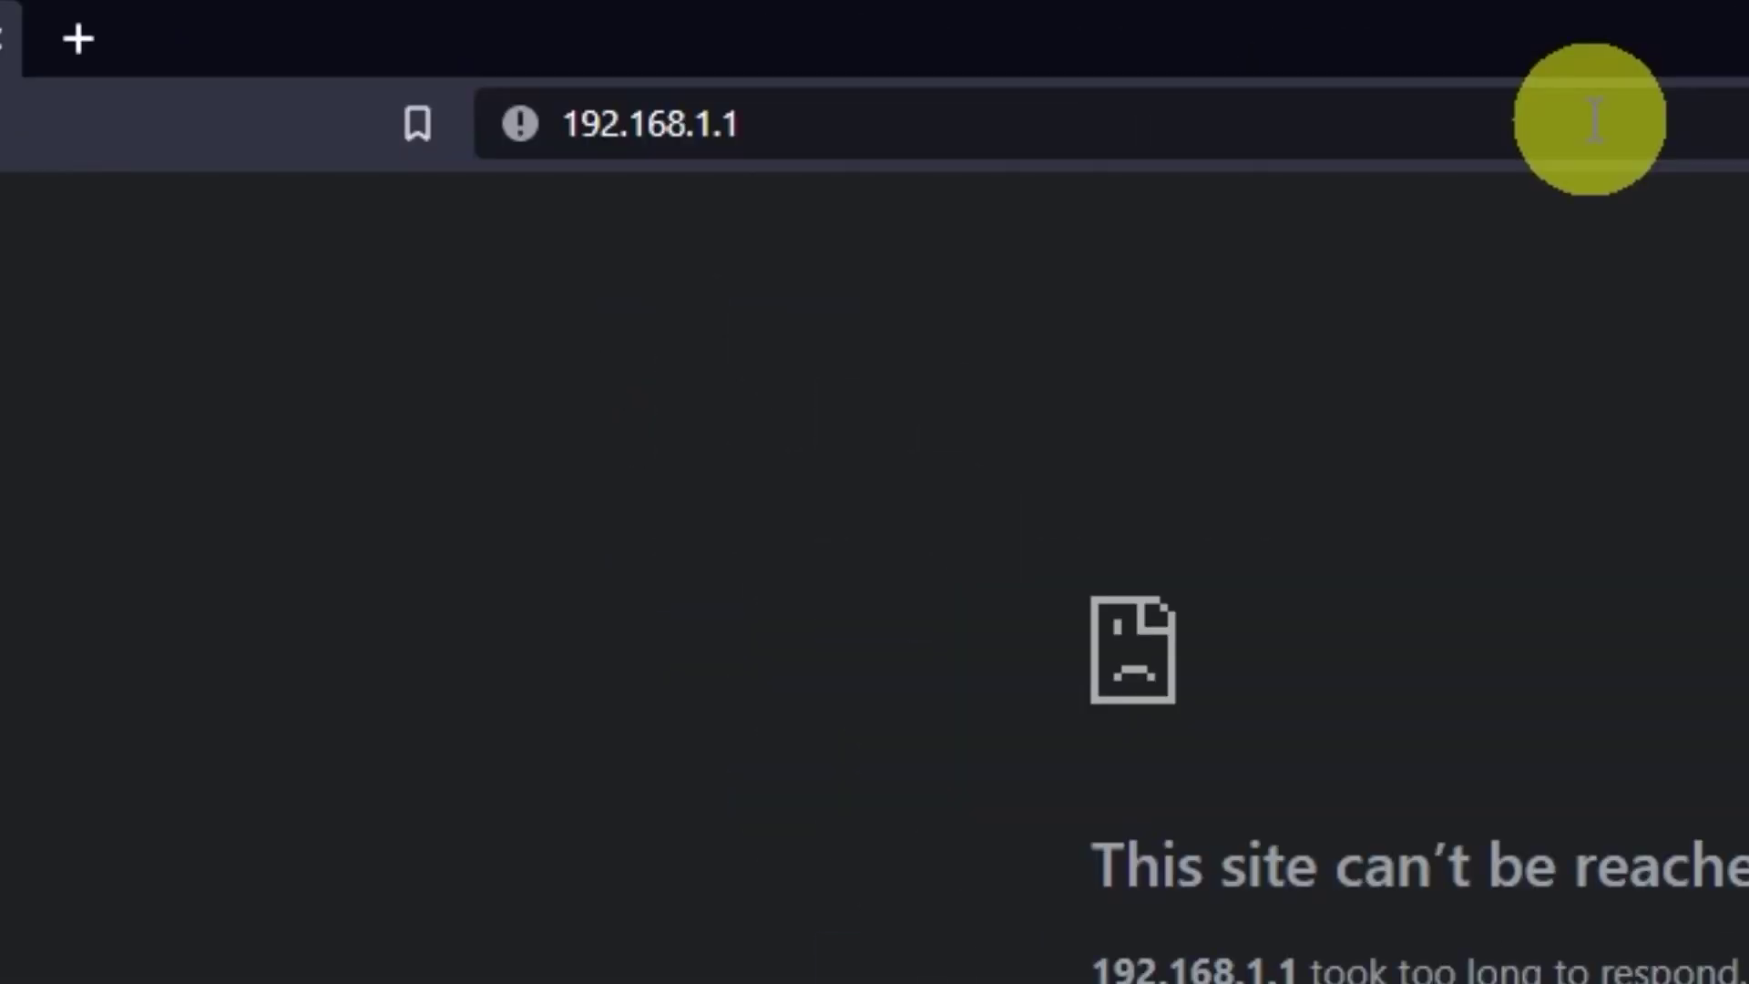
# Change the browser address from 192.168.1.1 to 192.168.0.1 and load it.
pyautogui.click(1594, 122)
pyautogui.click(1595, 121)
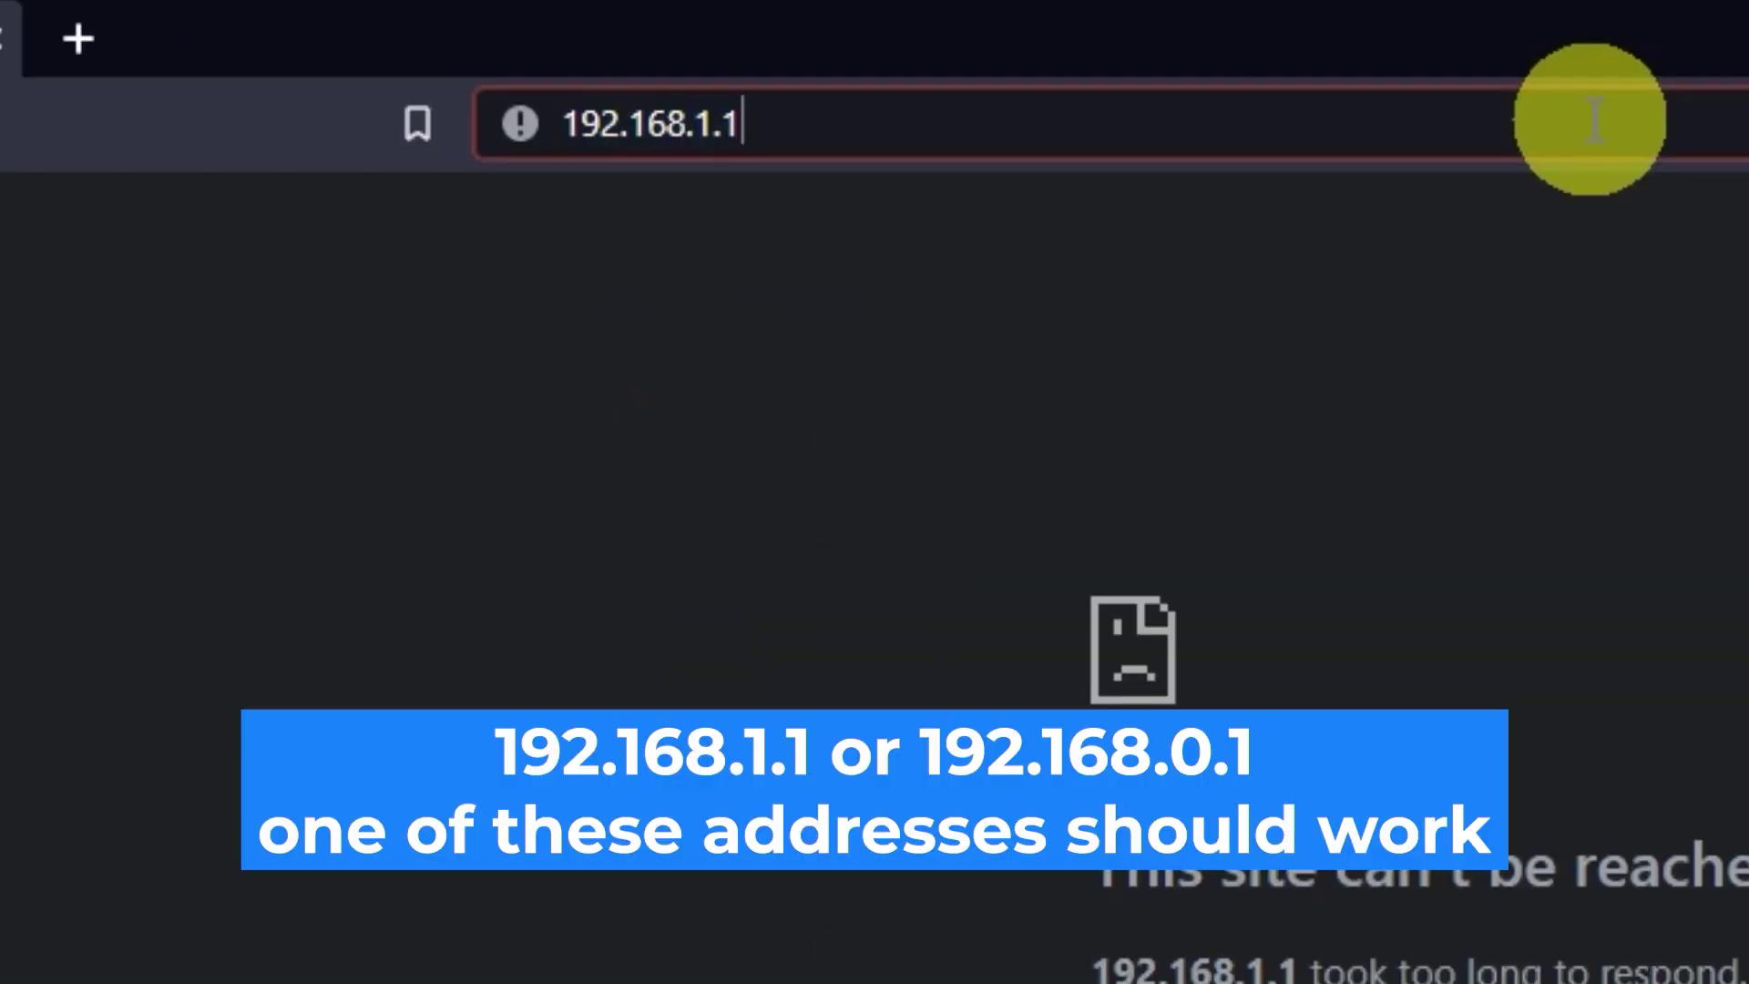
pyautogui.press('BackSpace')
pyautogui.press('BackSpace')
pyautogui.press('BackSpace')
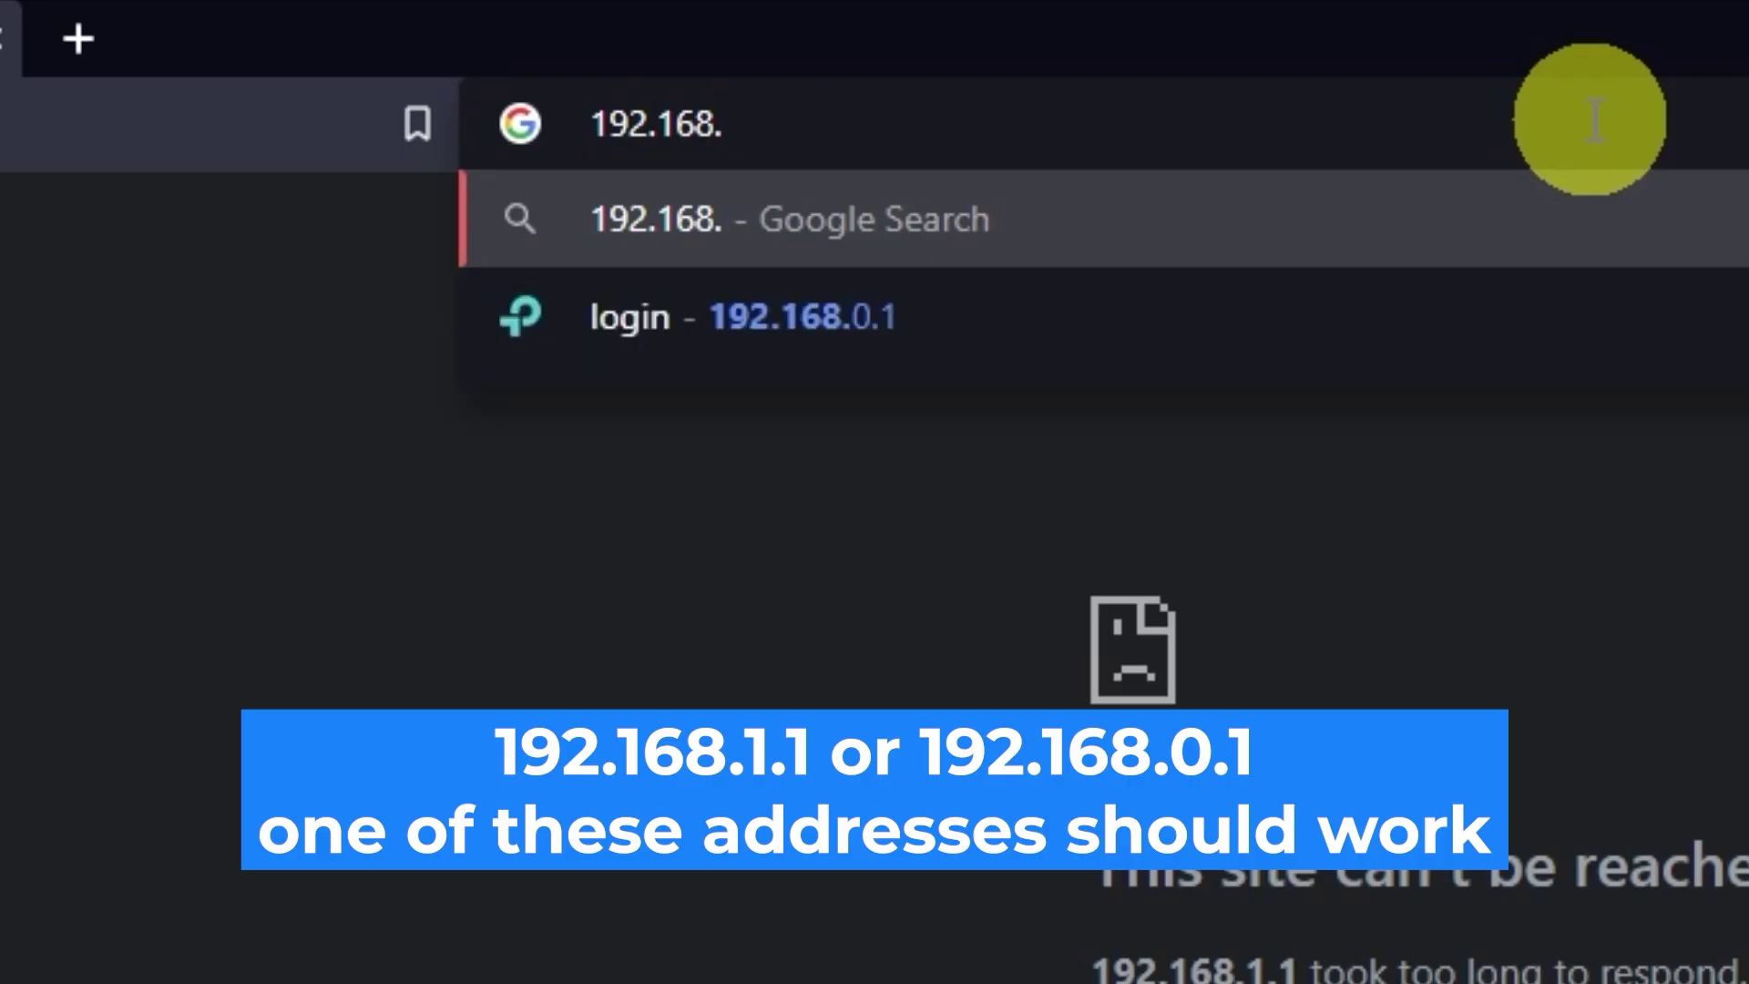
pyautogui.write('0.')
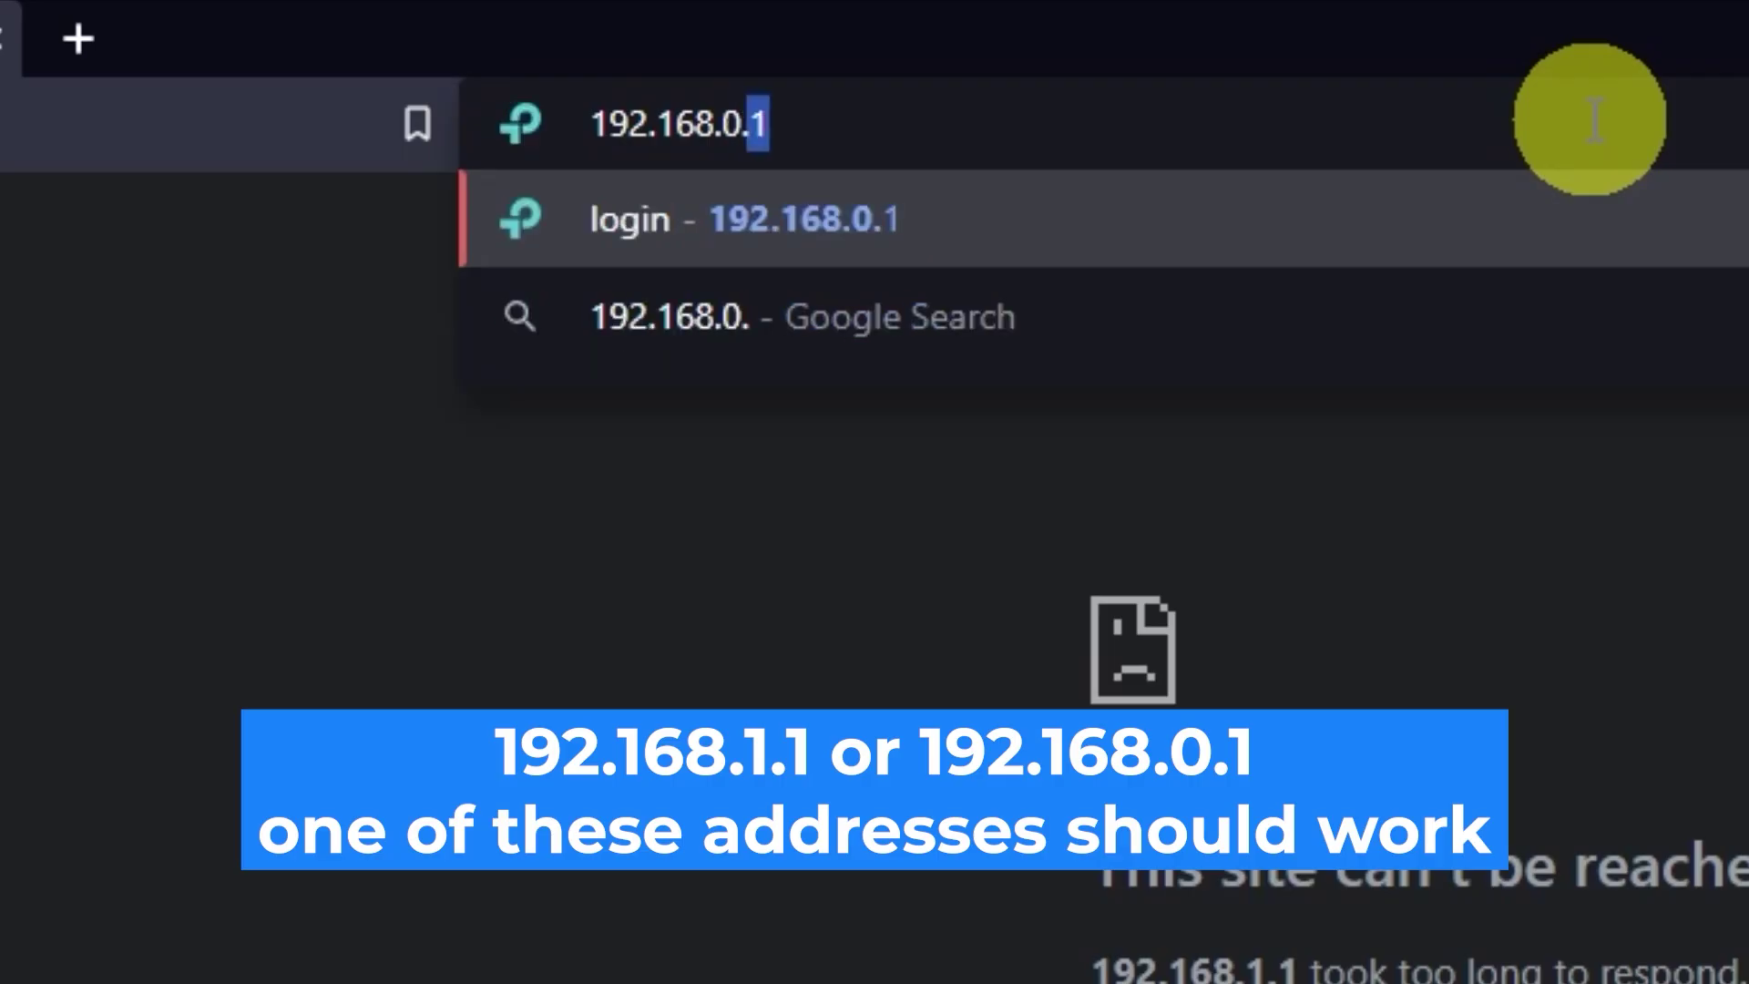
pyautogui.write('1')
pyautogui.press('Return')
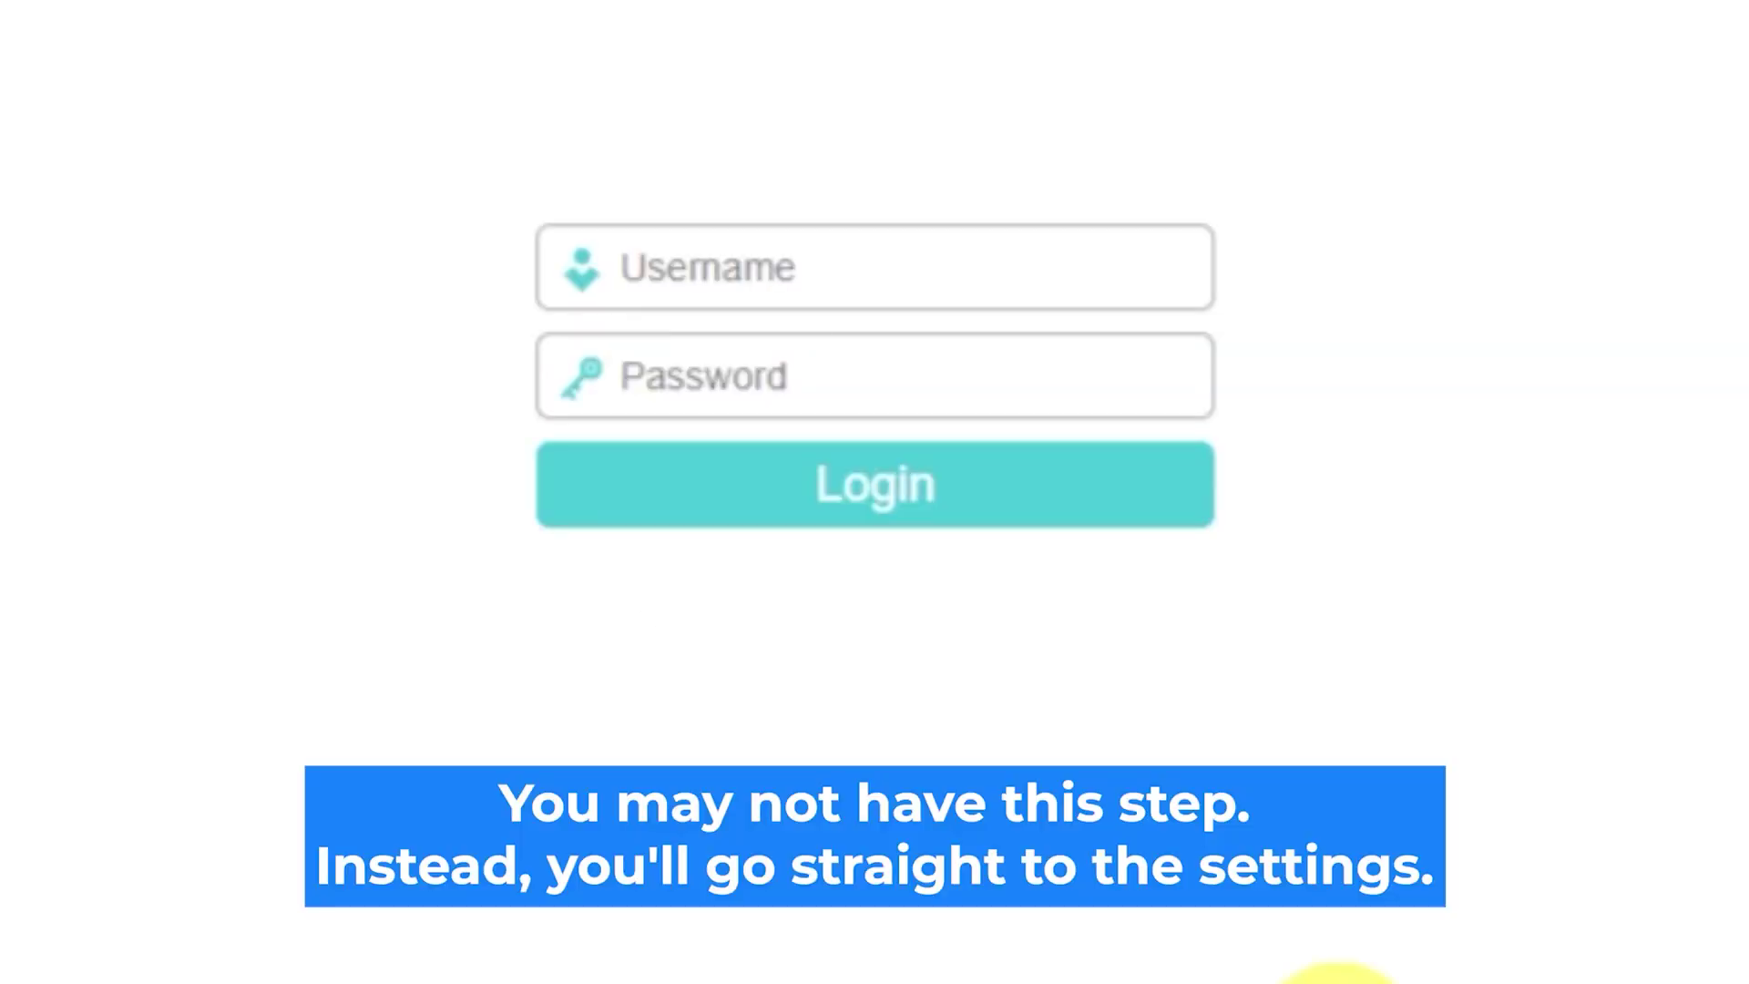
# Submit the router login with username 'admin' and the default password.
pyautogui.click(937, 264)
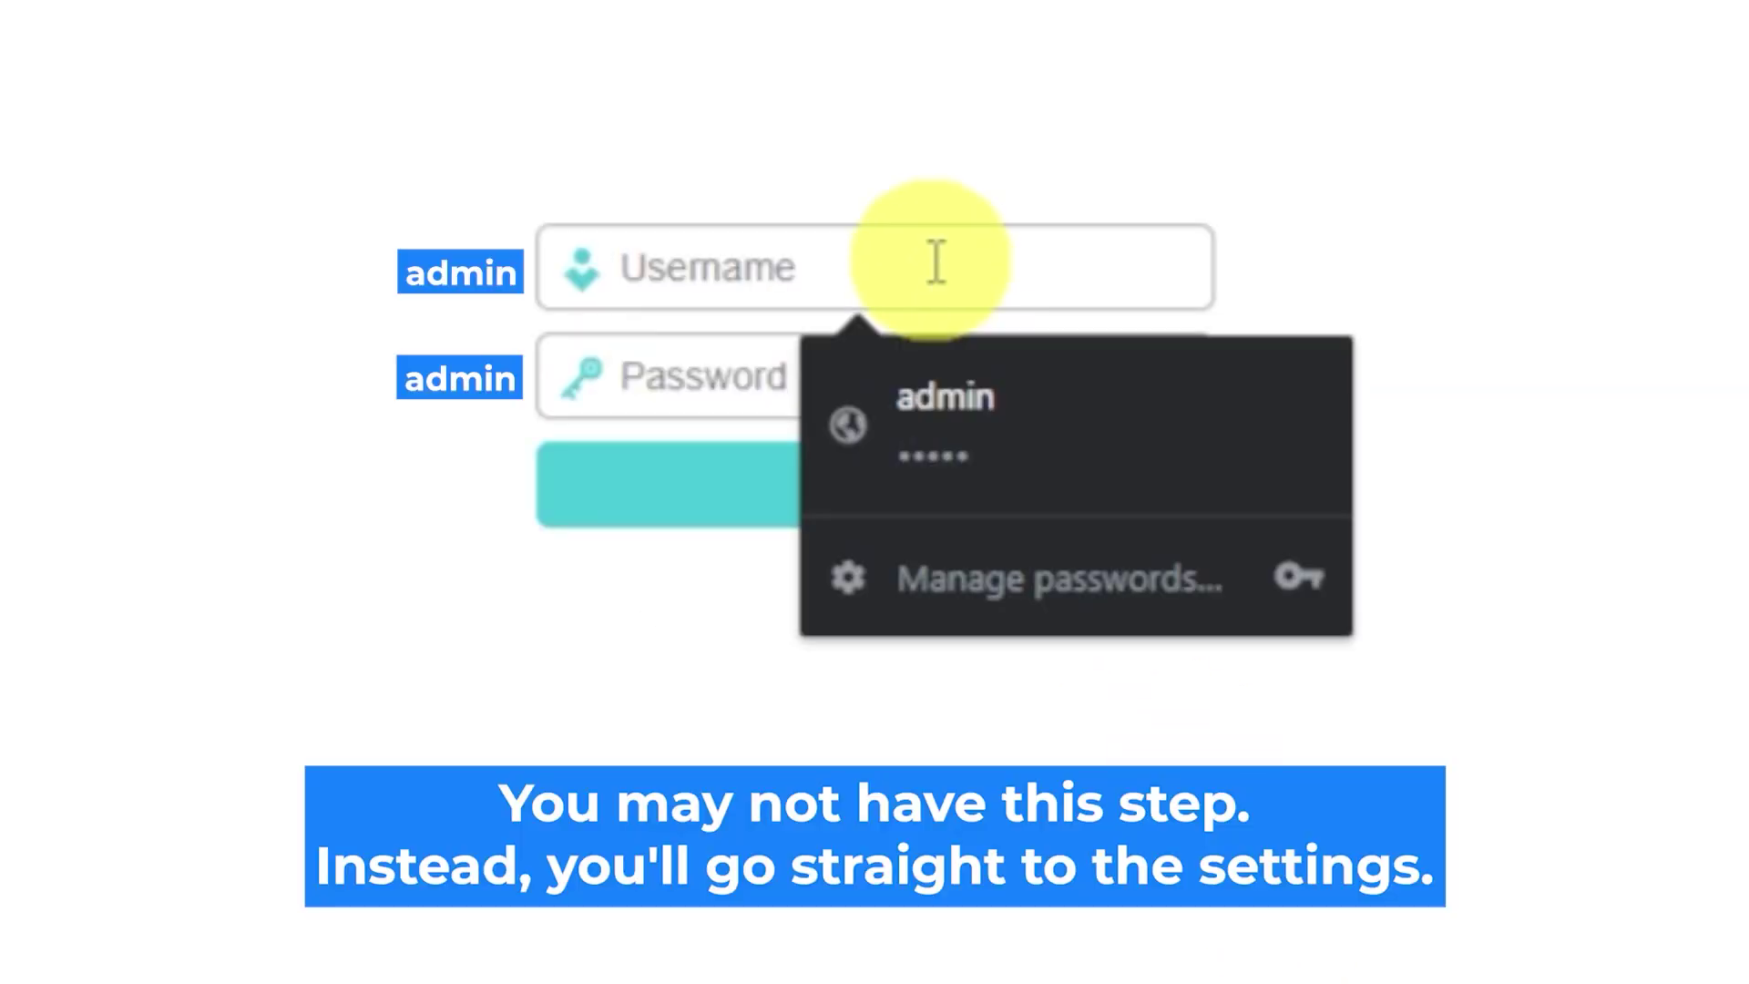
pyautogui.write('admin')
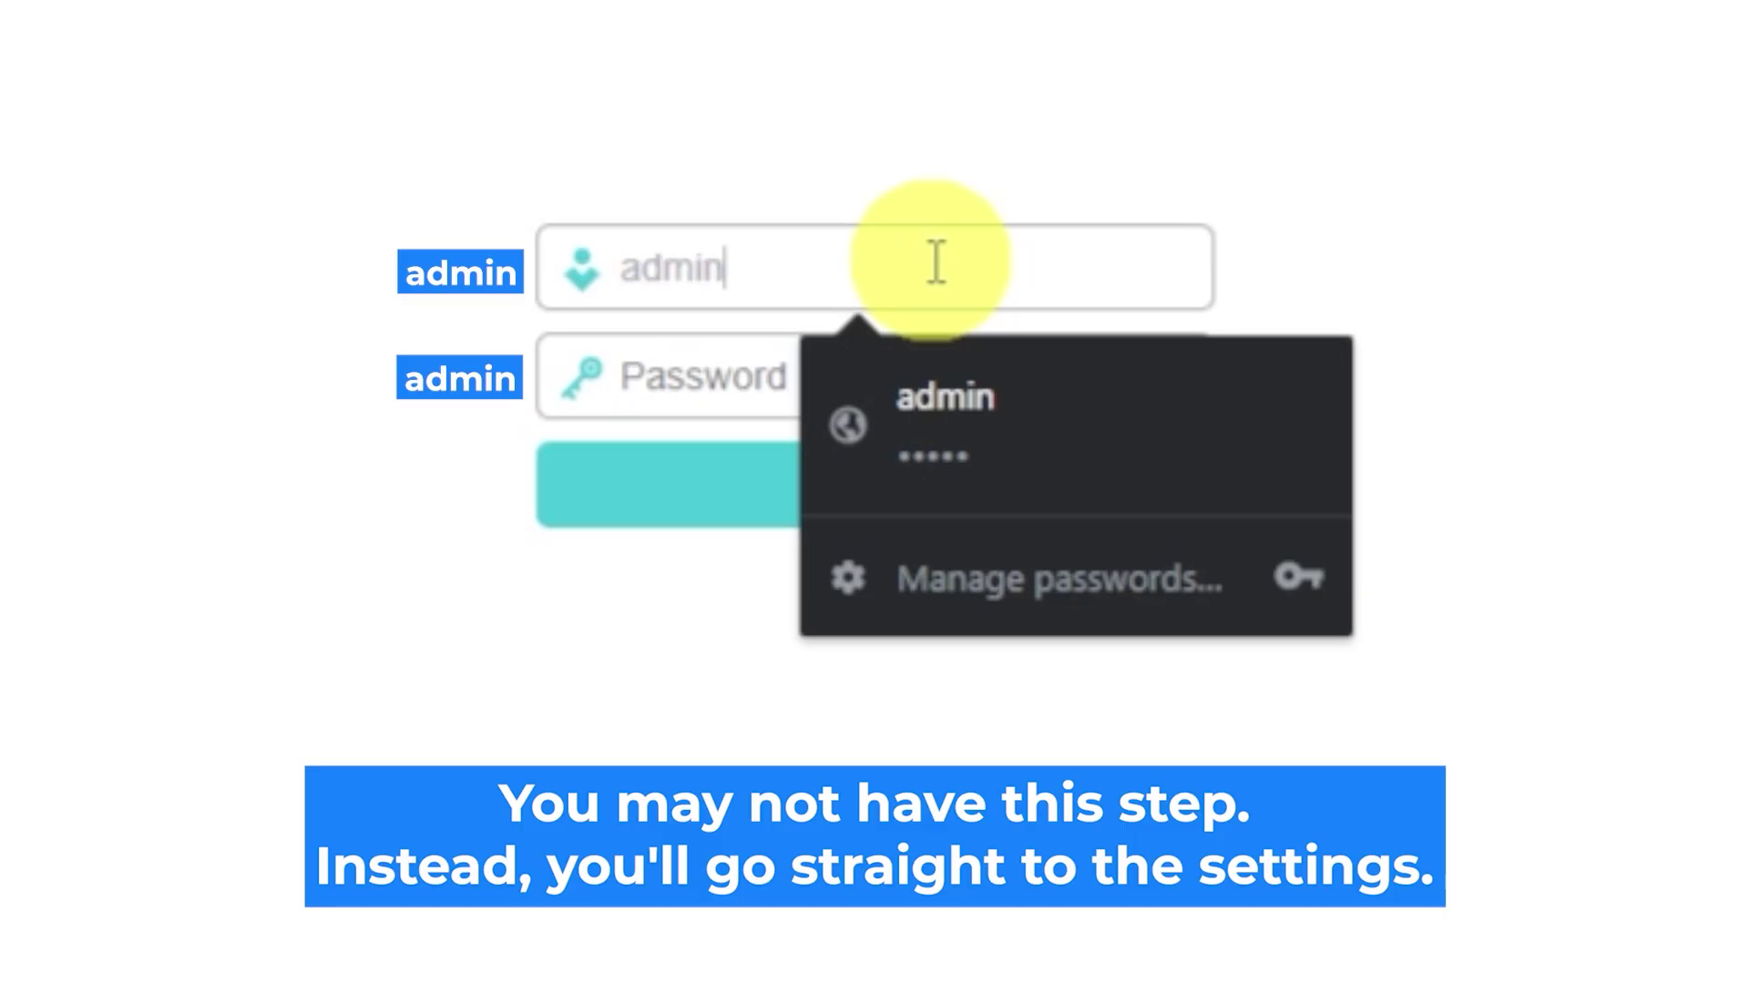
pyautogui.click(729, 378)
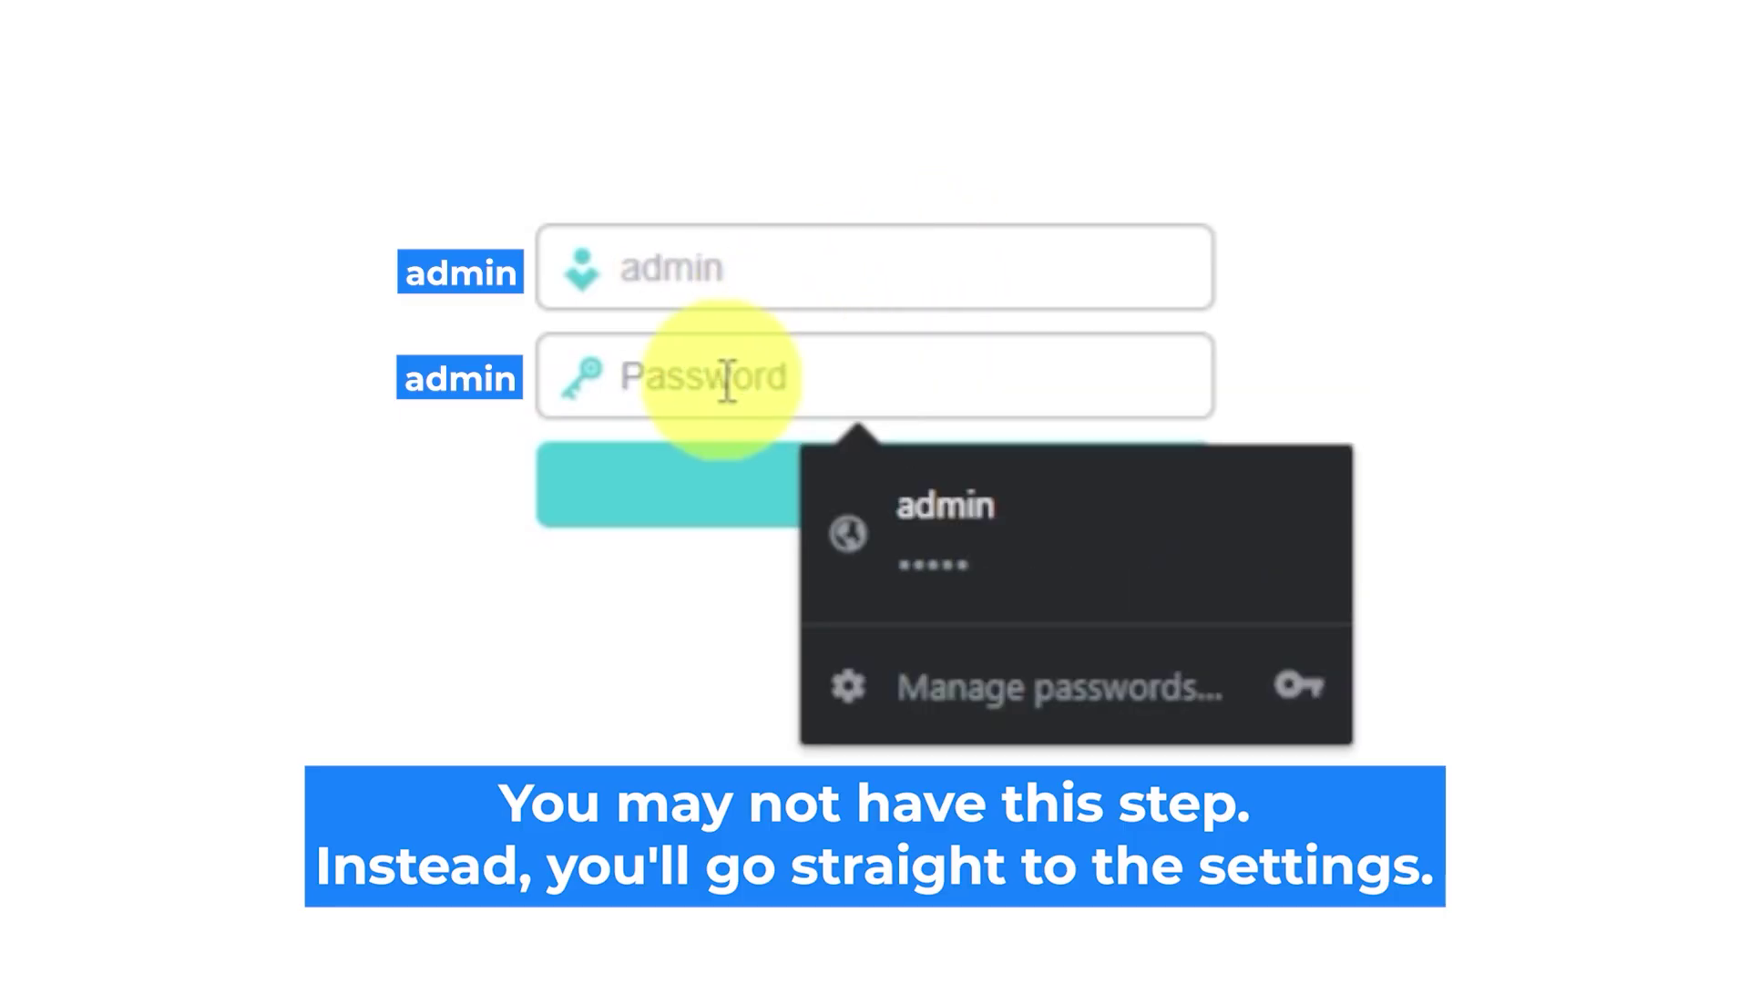
pyautogui.write('admin')
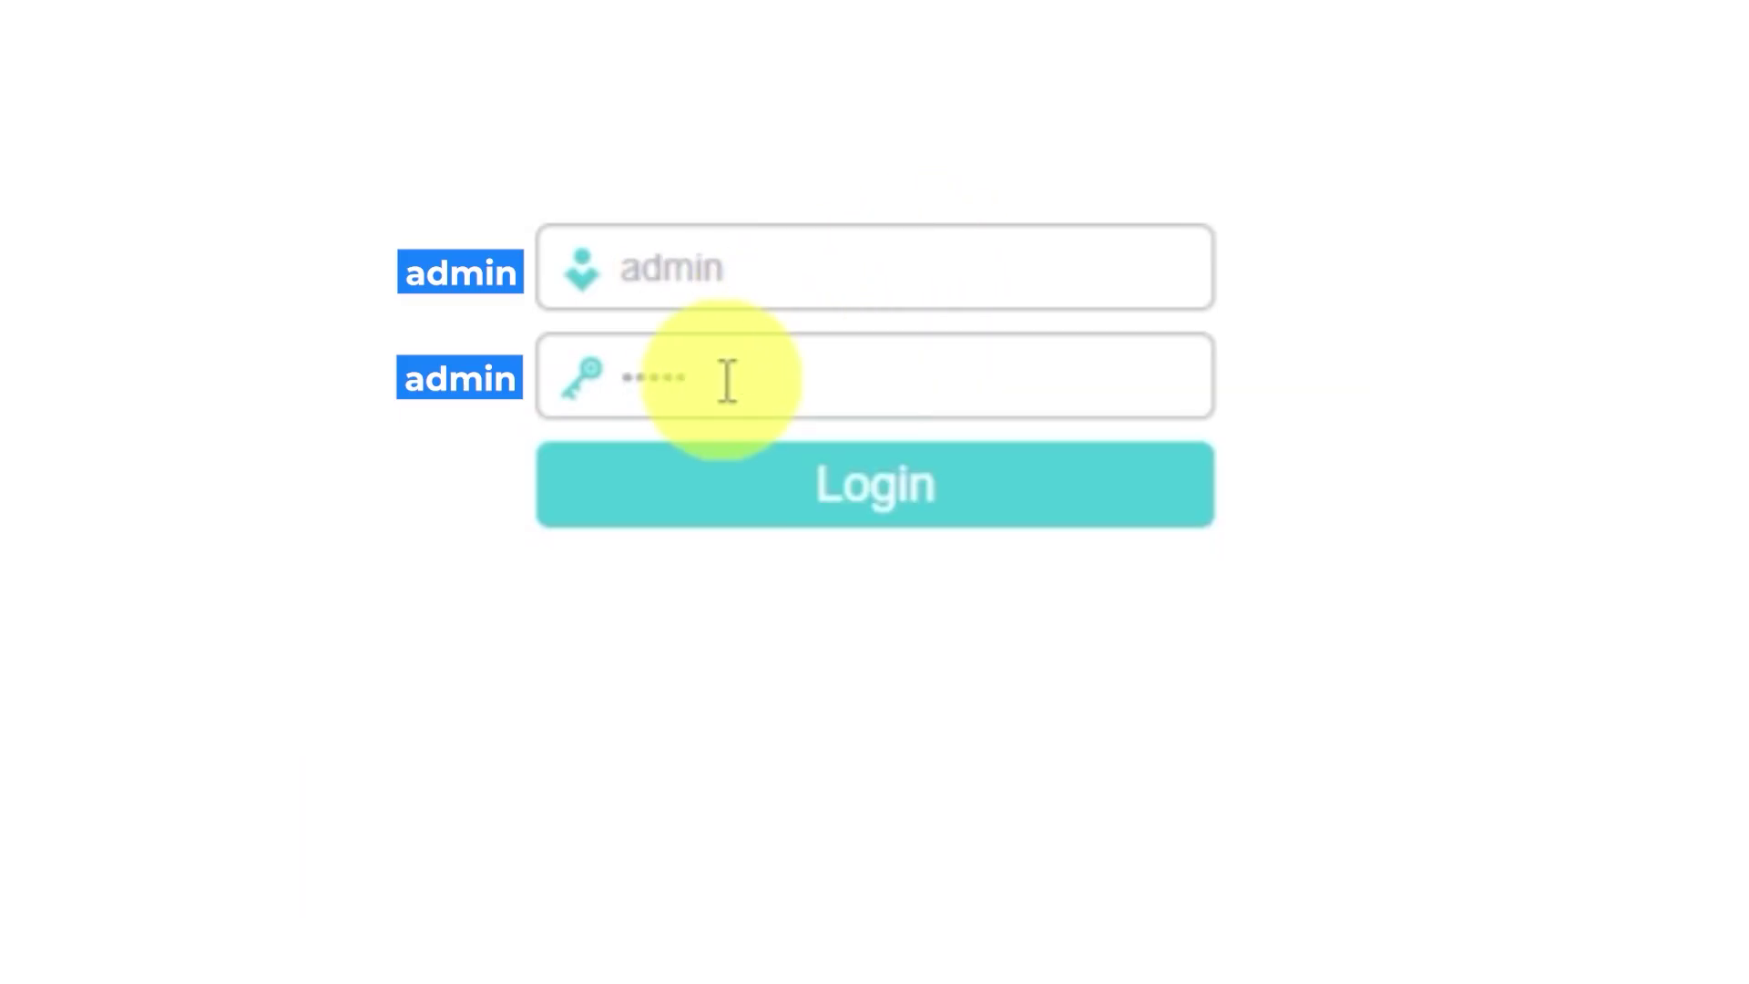
pyautogui.click(771, 488)
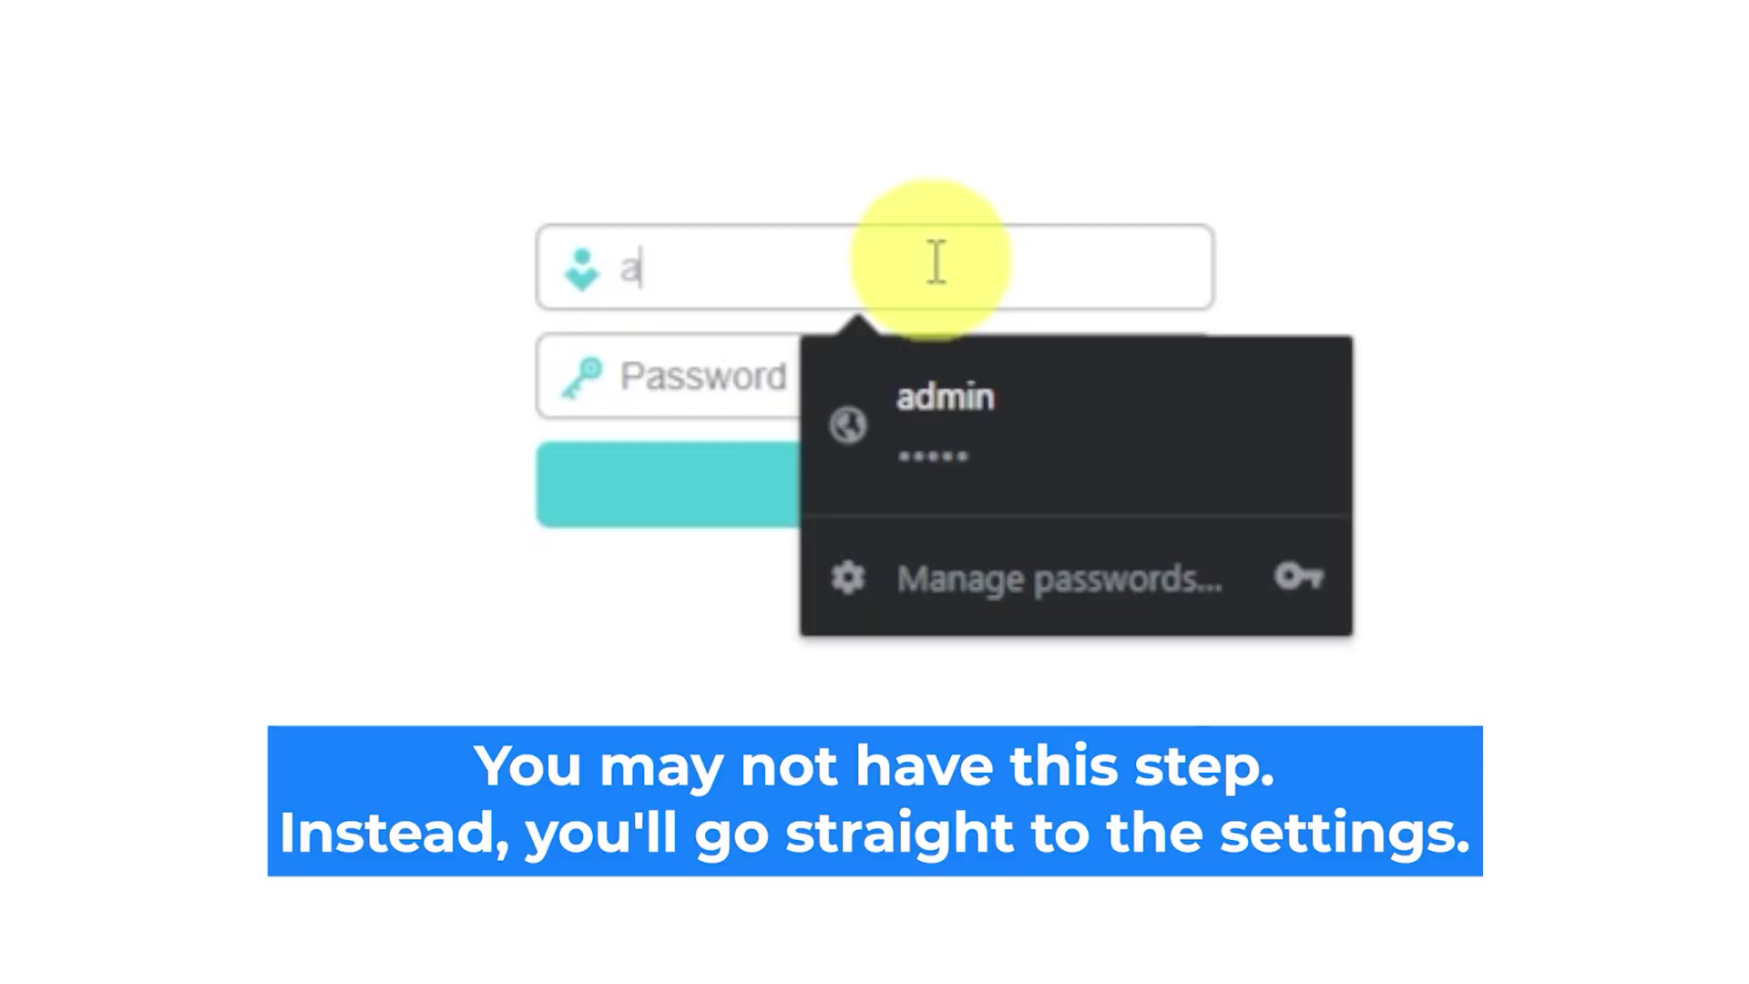
# After the reset, log in to the router with the admin credentials.
pyautogui.write('dmin')
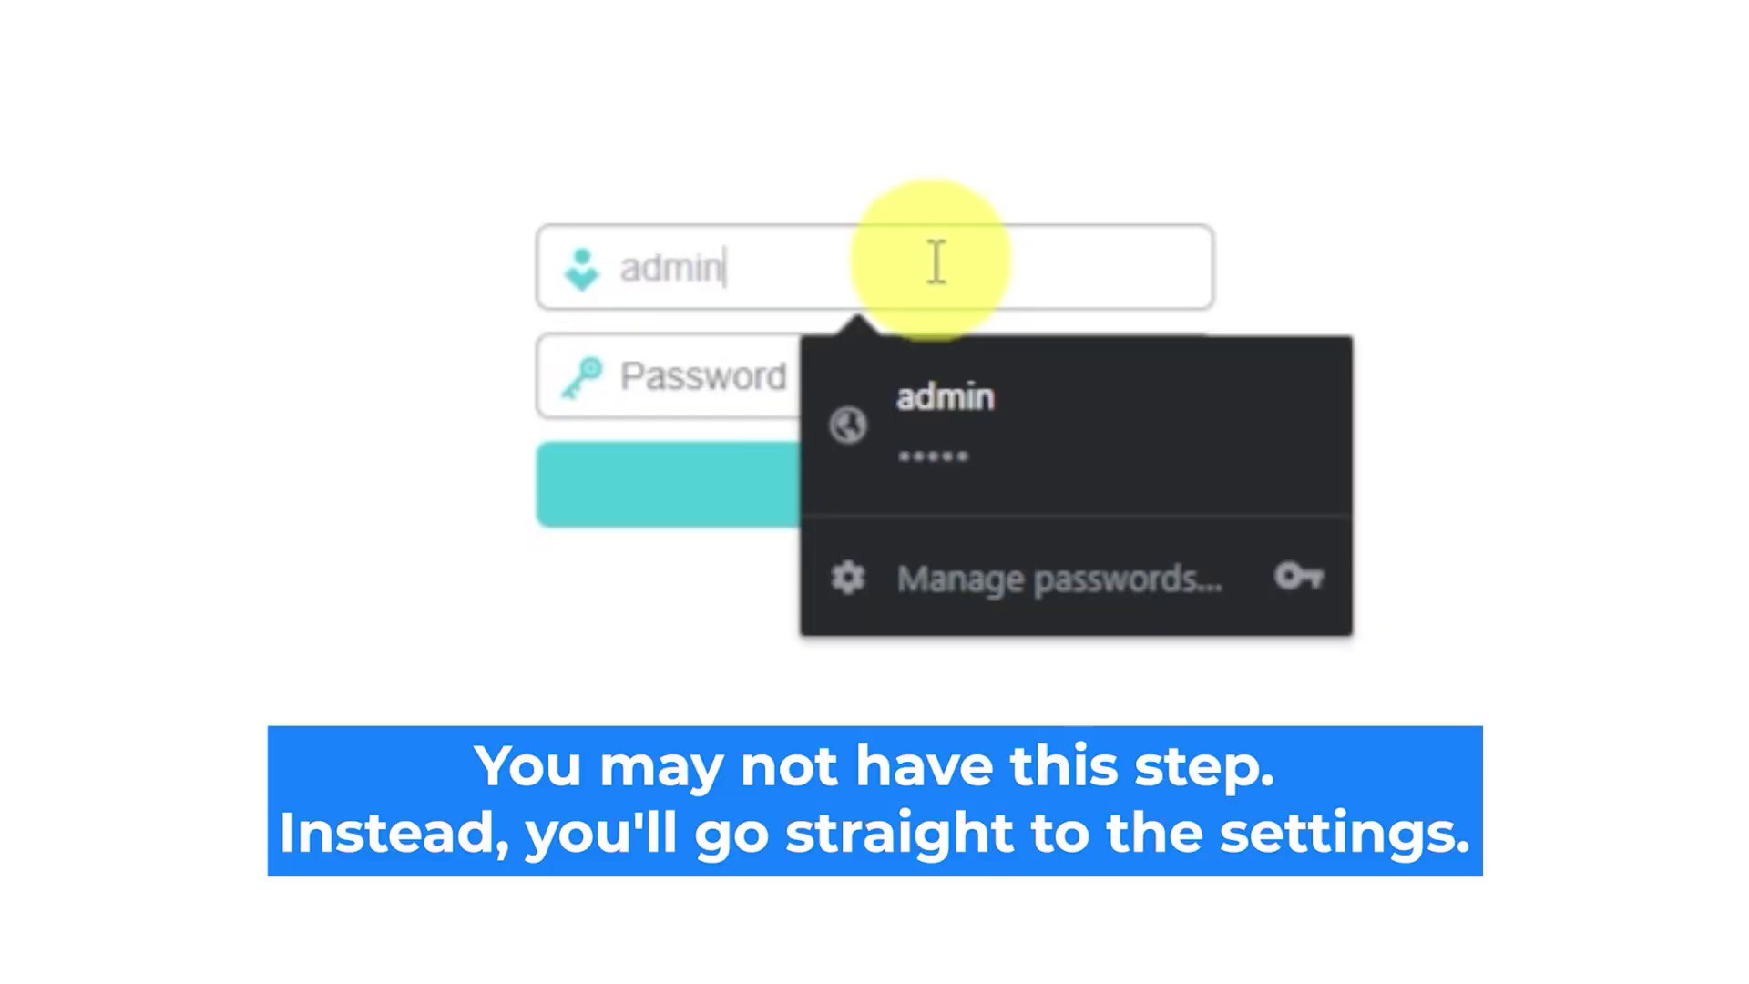
pyautogui.write('adm')
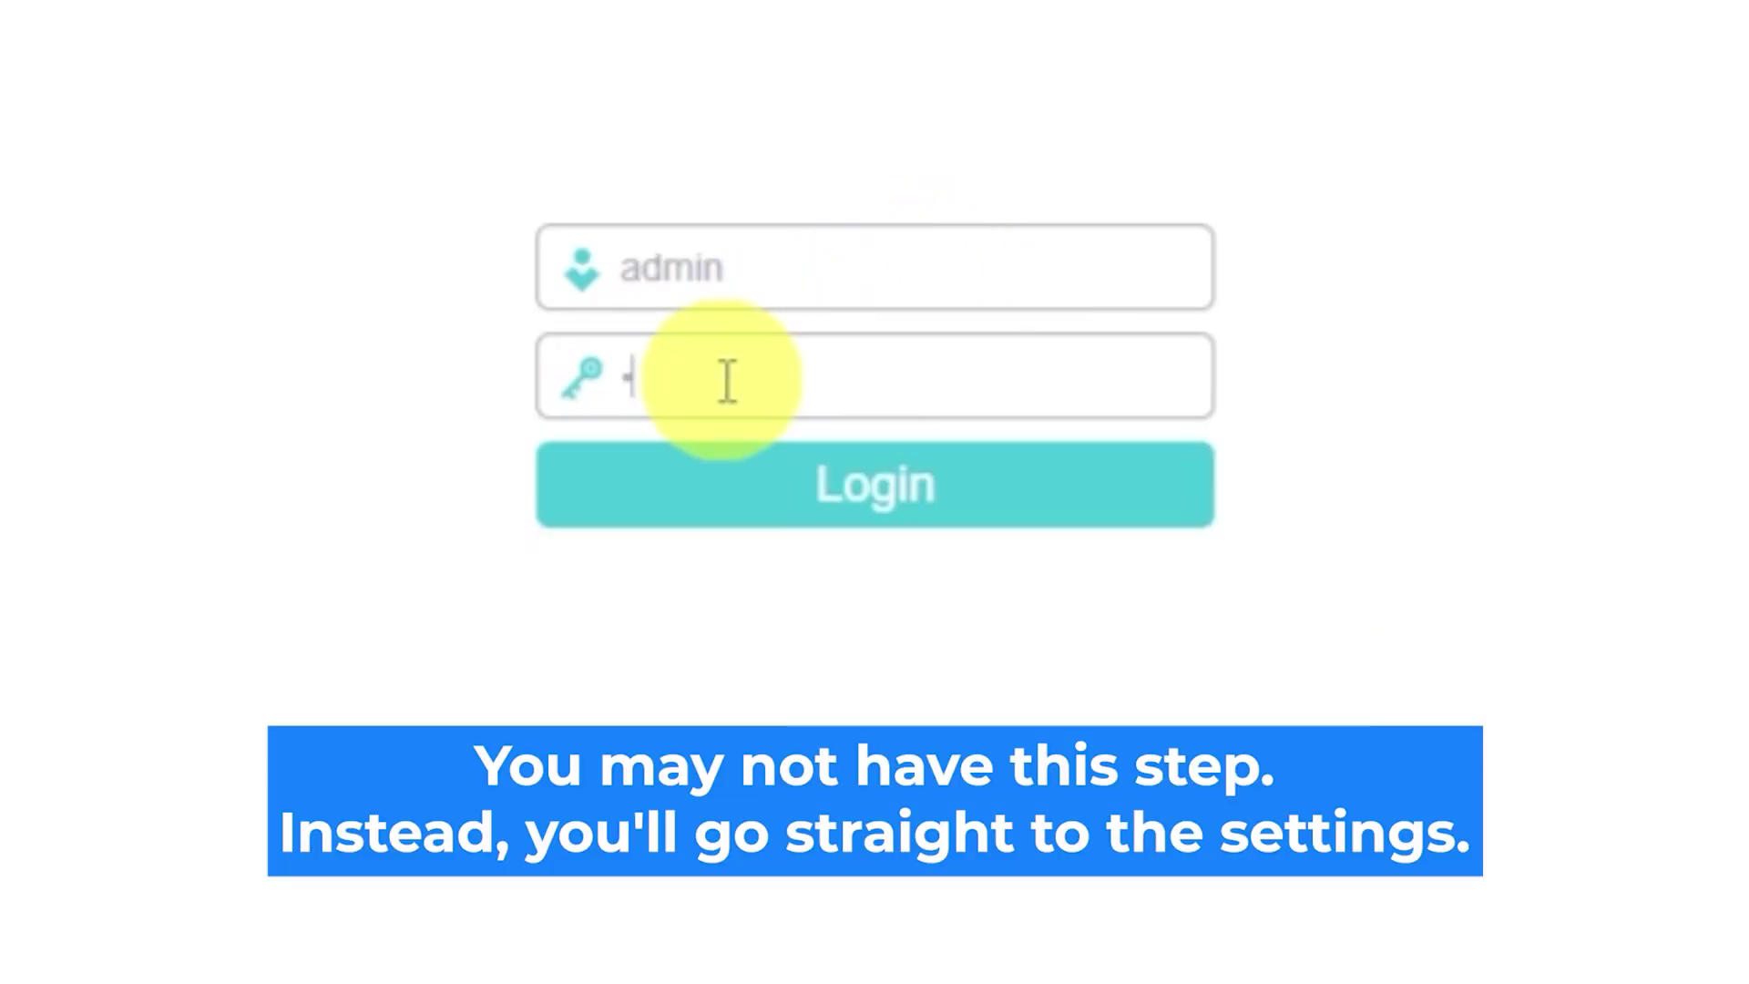
pyautogui.write('in')
pyautogui.click(772, 496)
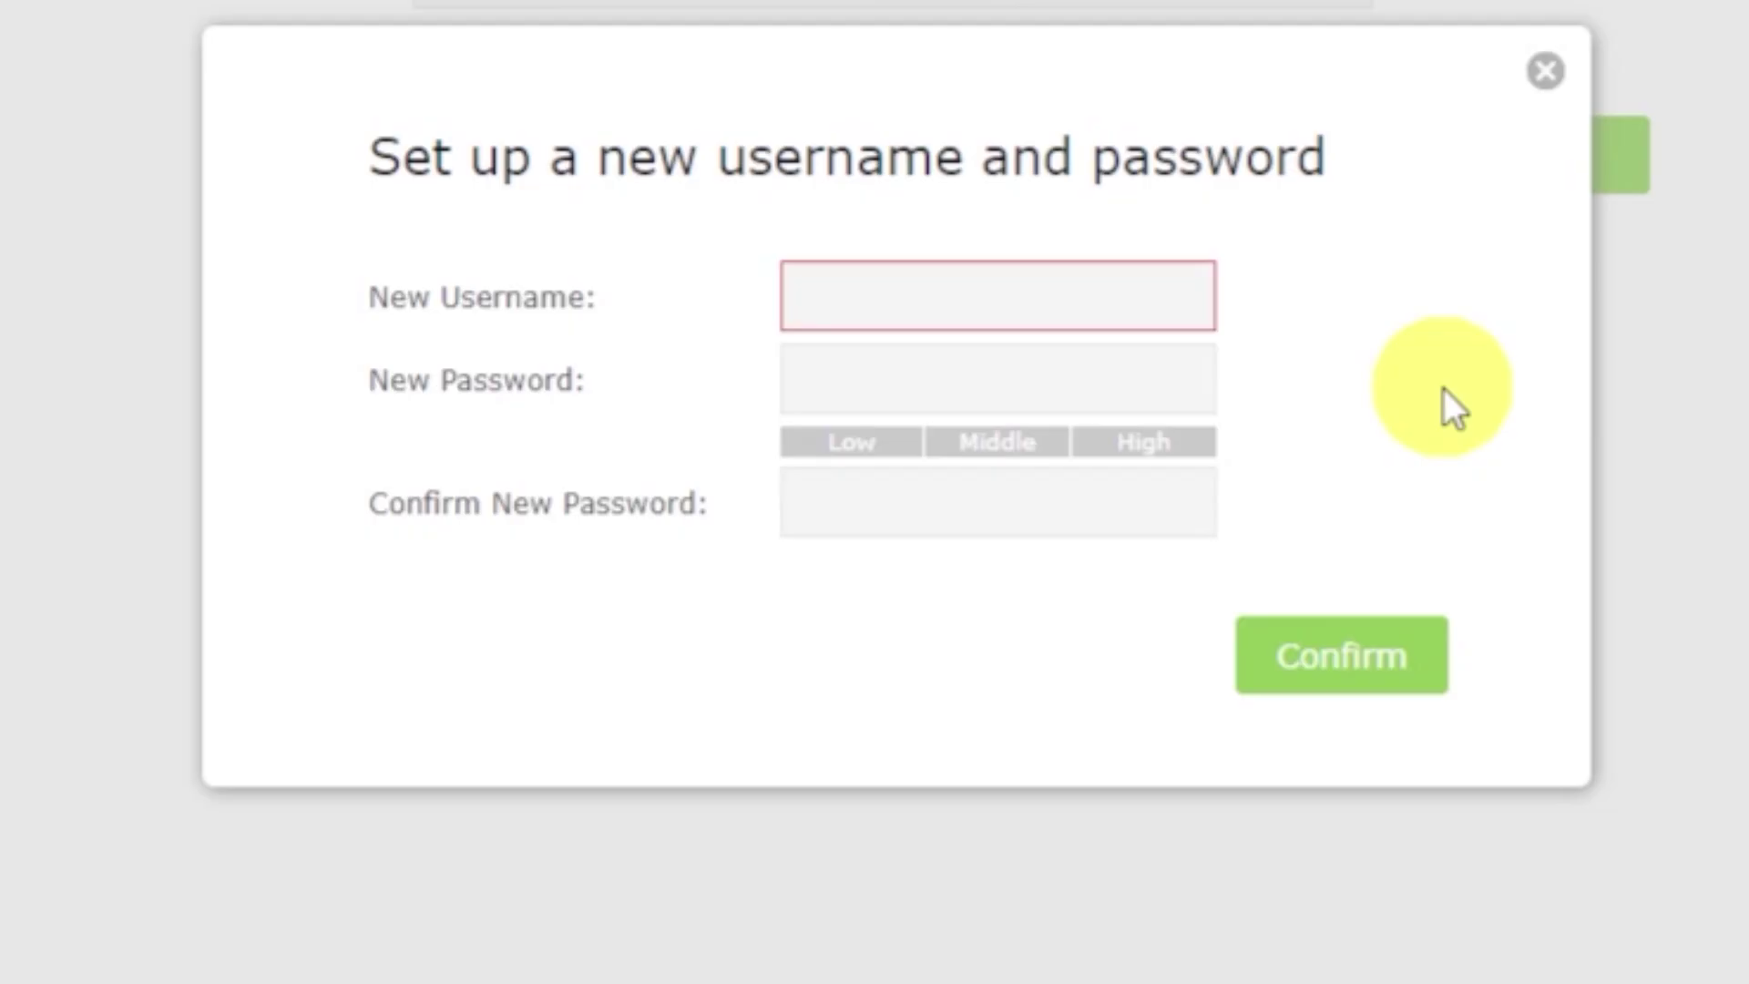
# Save new admin username 'admin' with a new password entered and confirmed.
pyautogui.click(1118, 310)
pyautogui.write('admin')
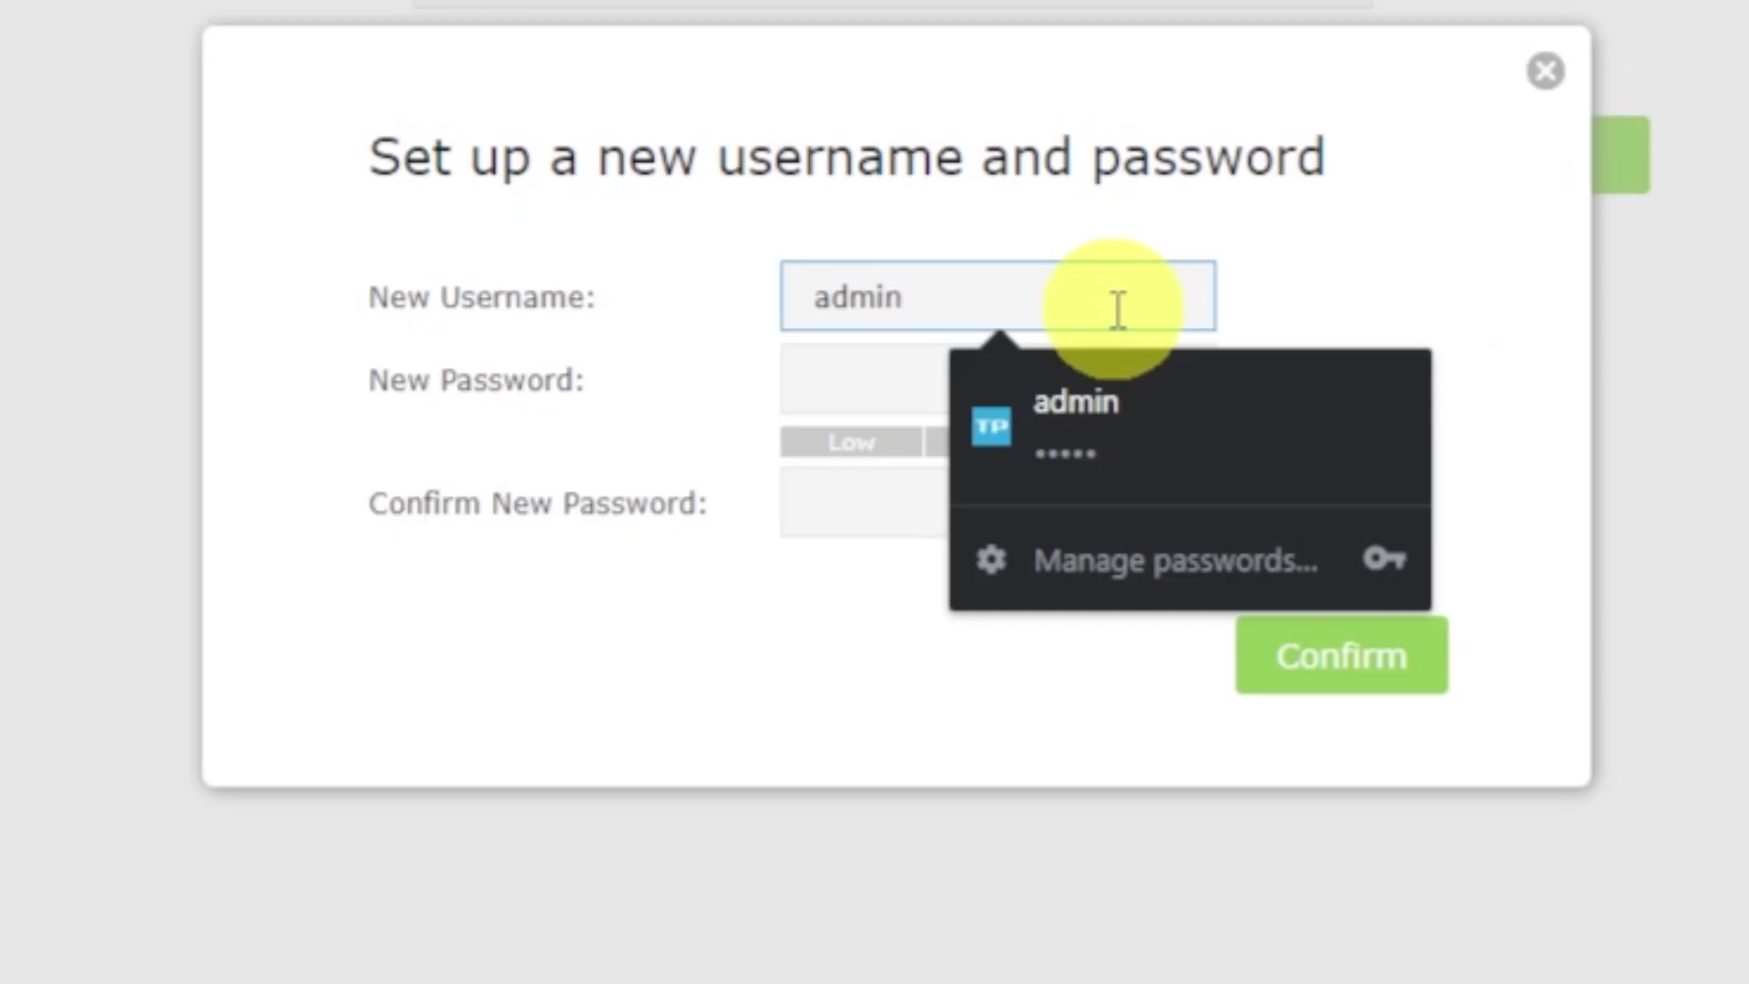
pyautogui.click(843, 370)
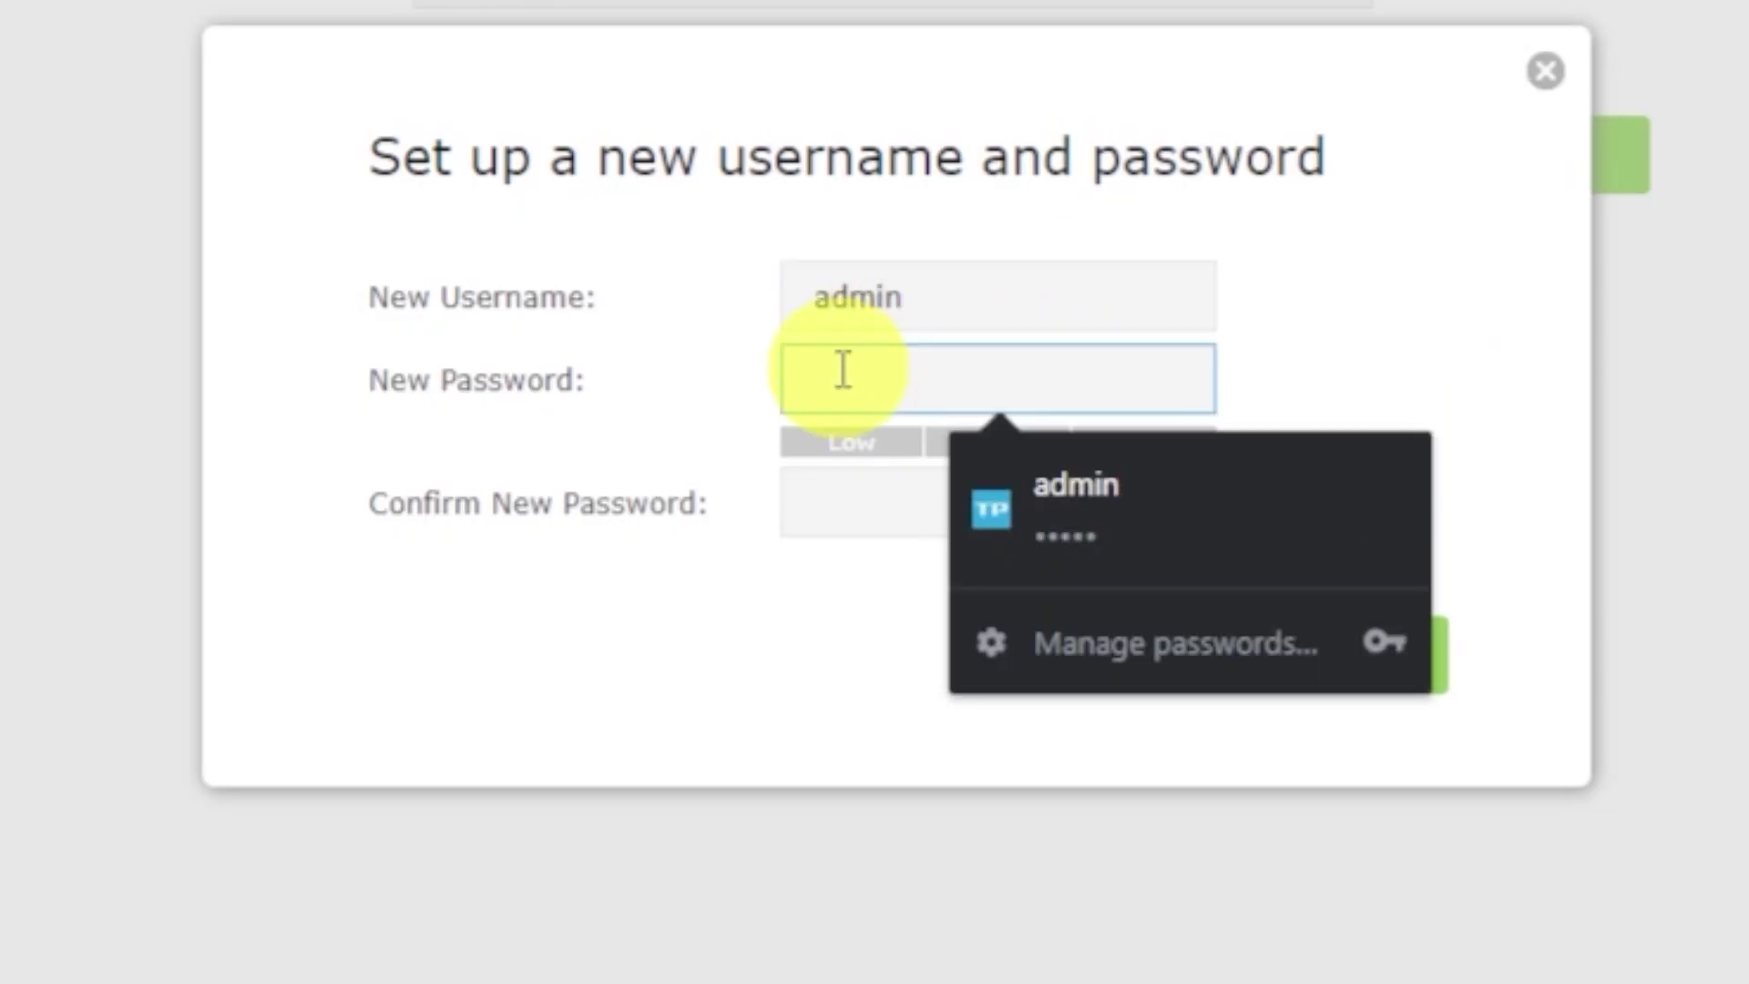
pyautogui.write('123456789')
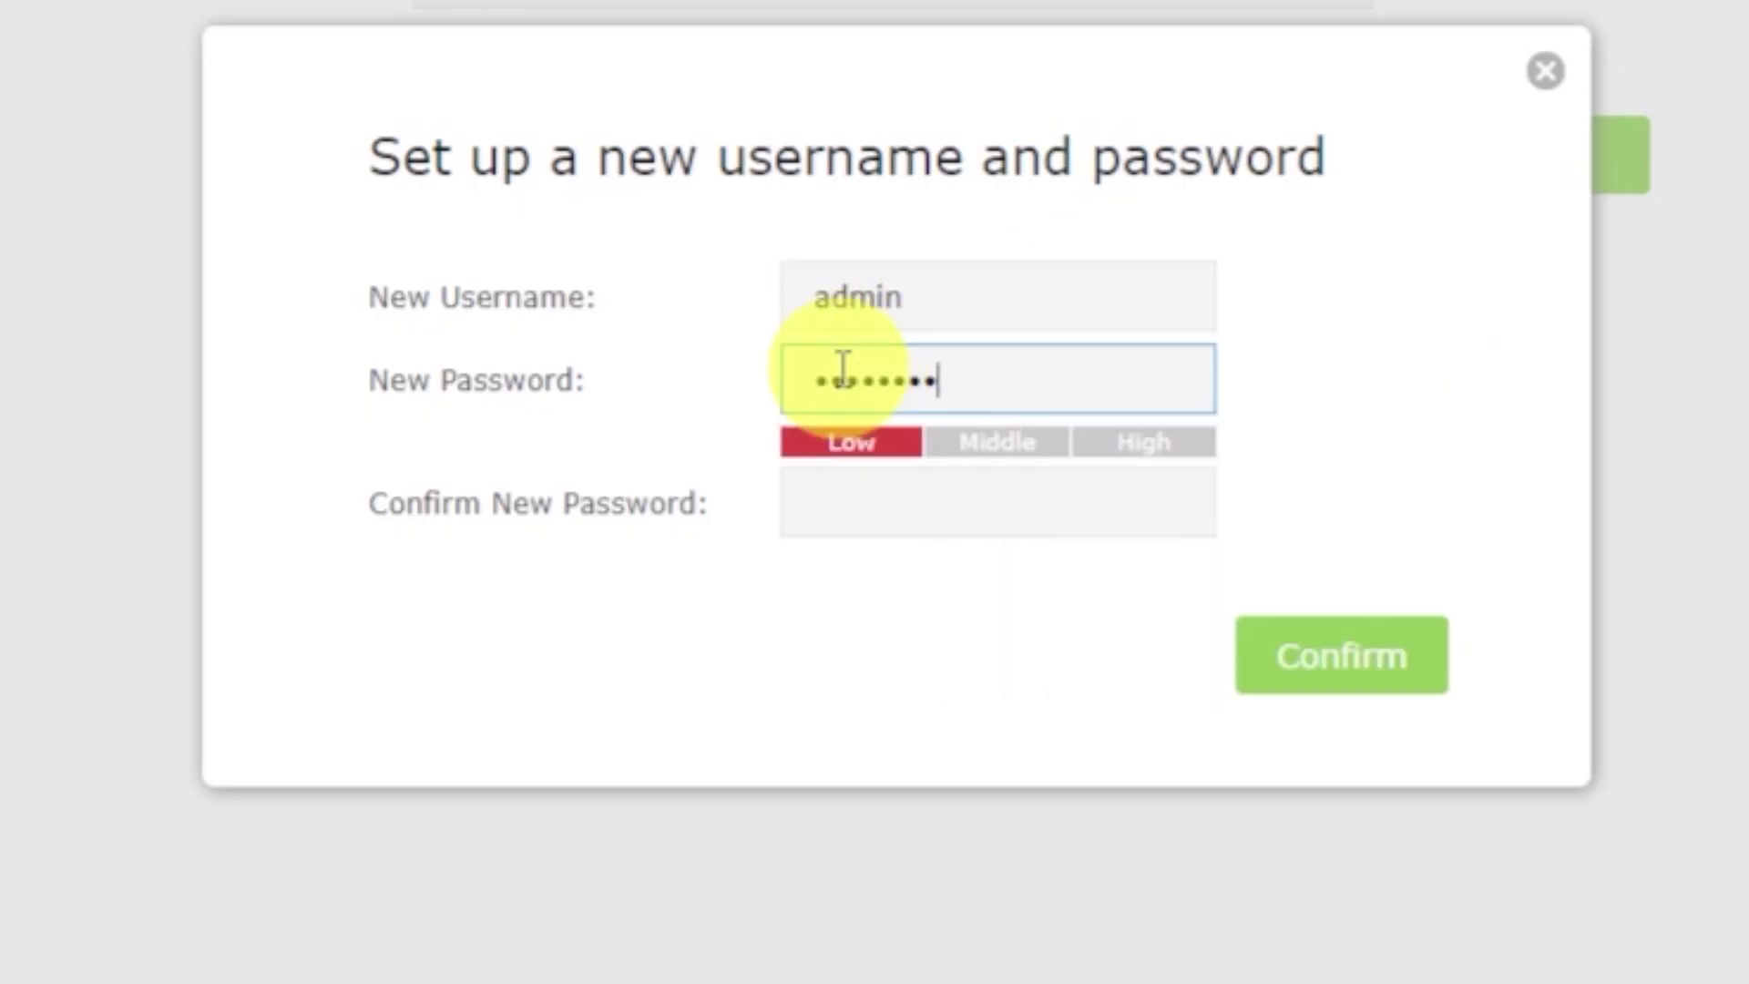
pyautogui.click(847, 496)
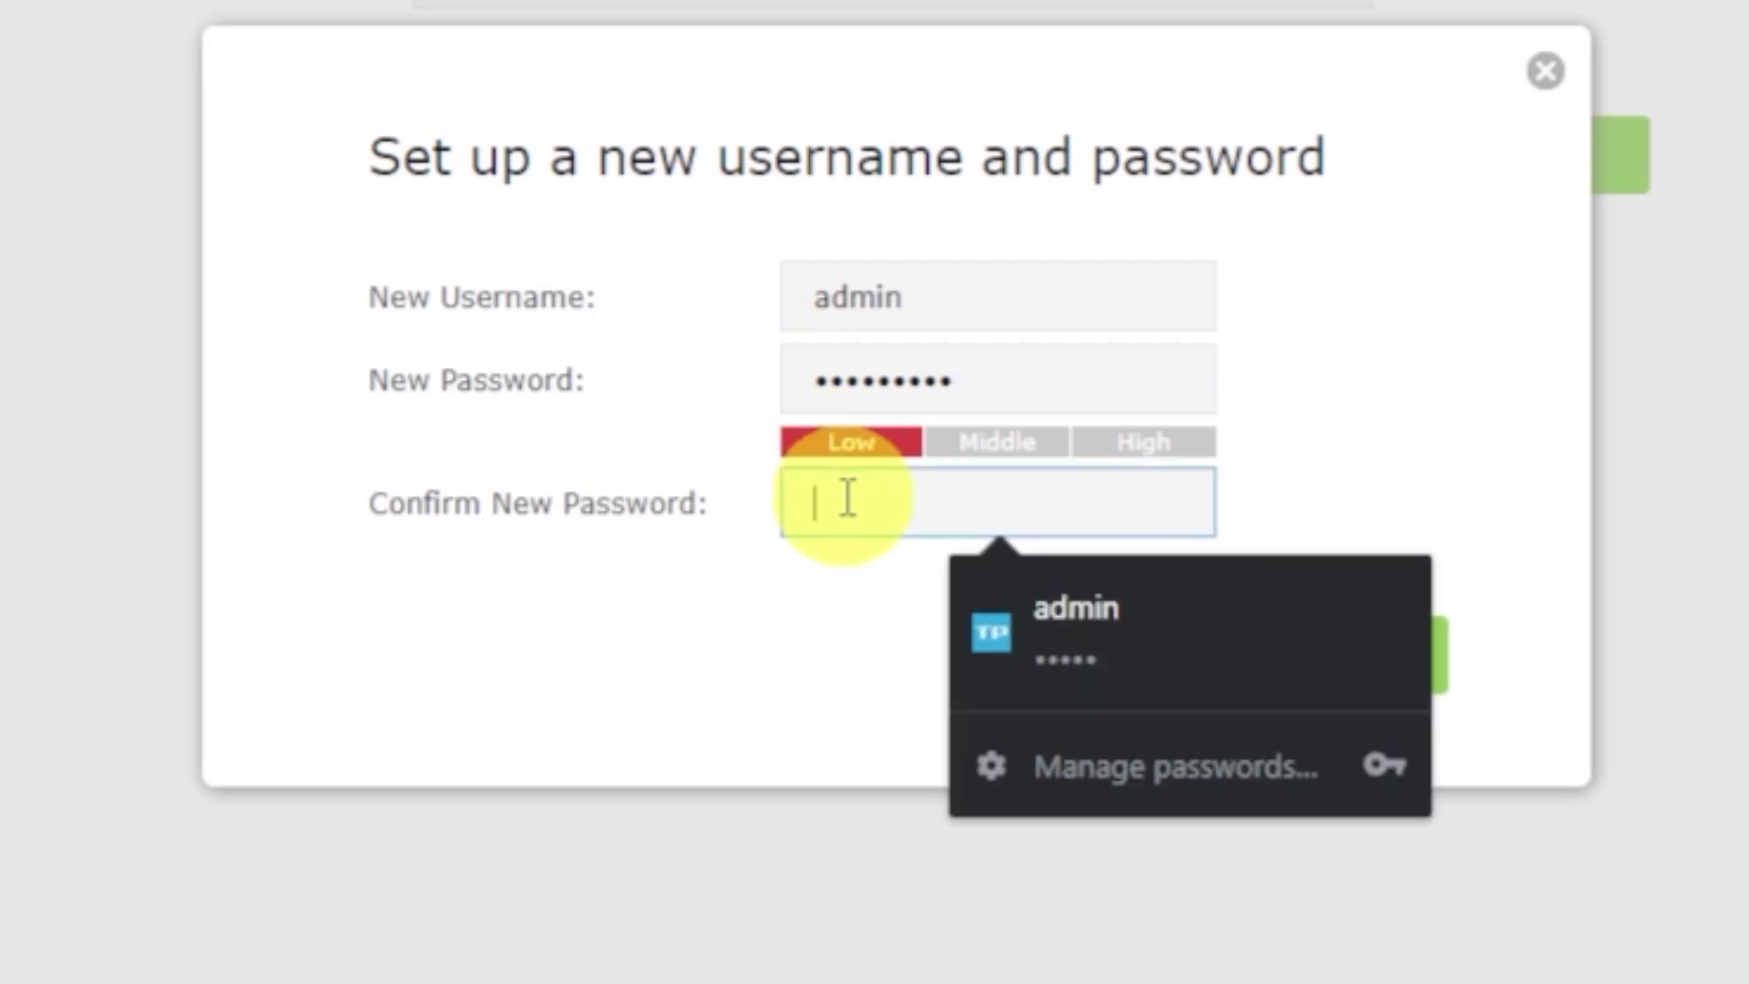
pyautogui.write('1234567890')
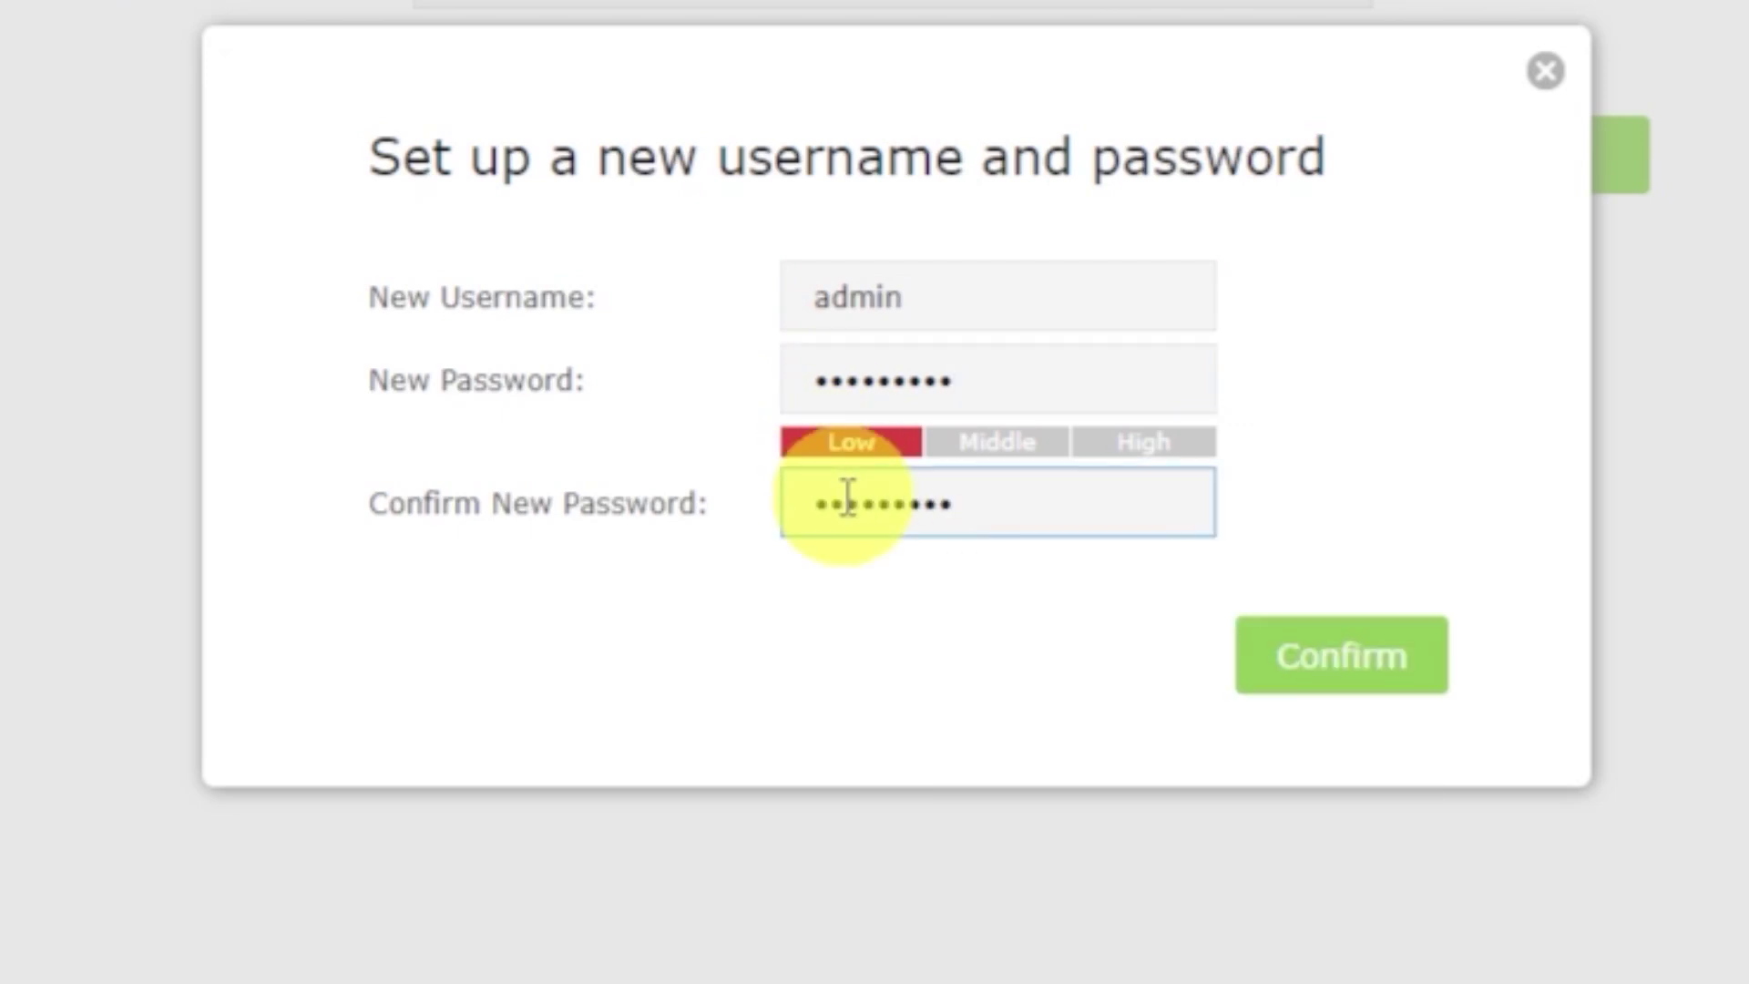
pyautogui.click(1403, 642)
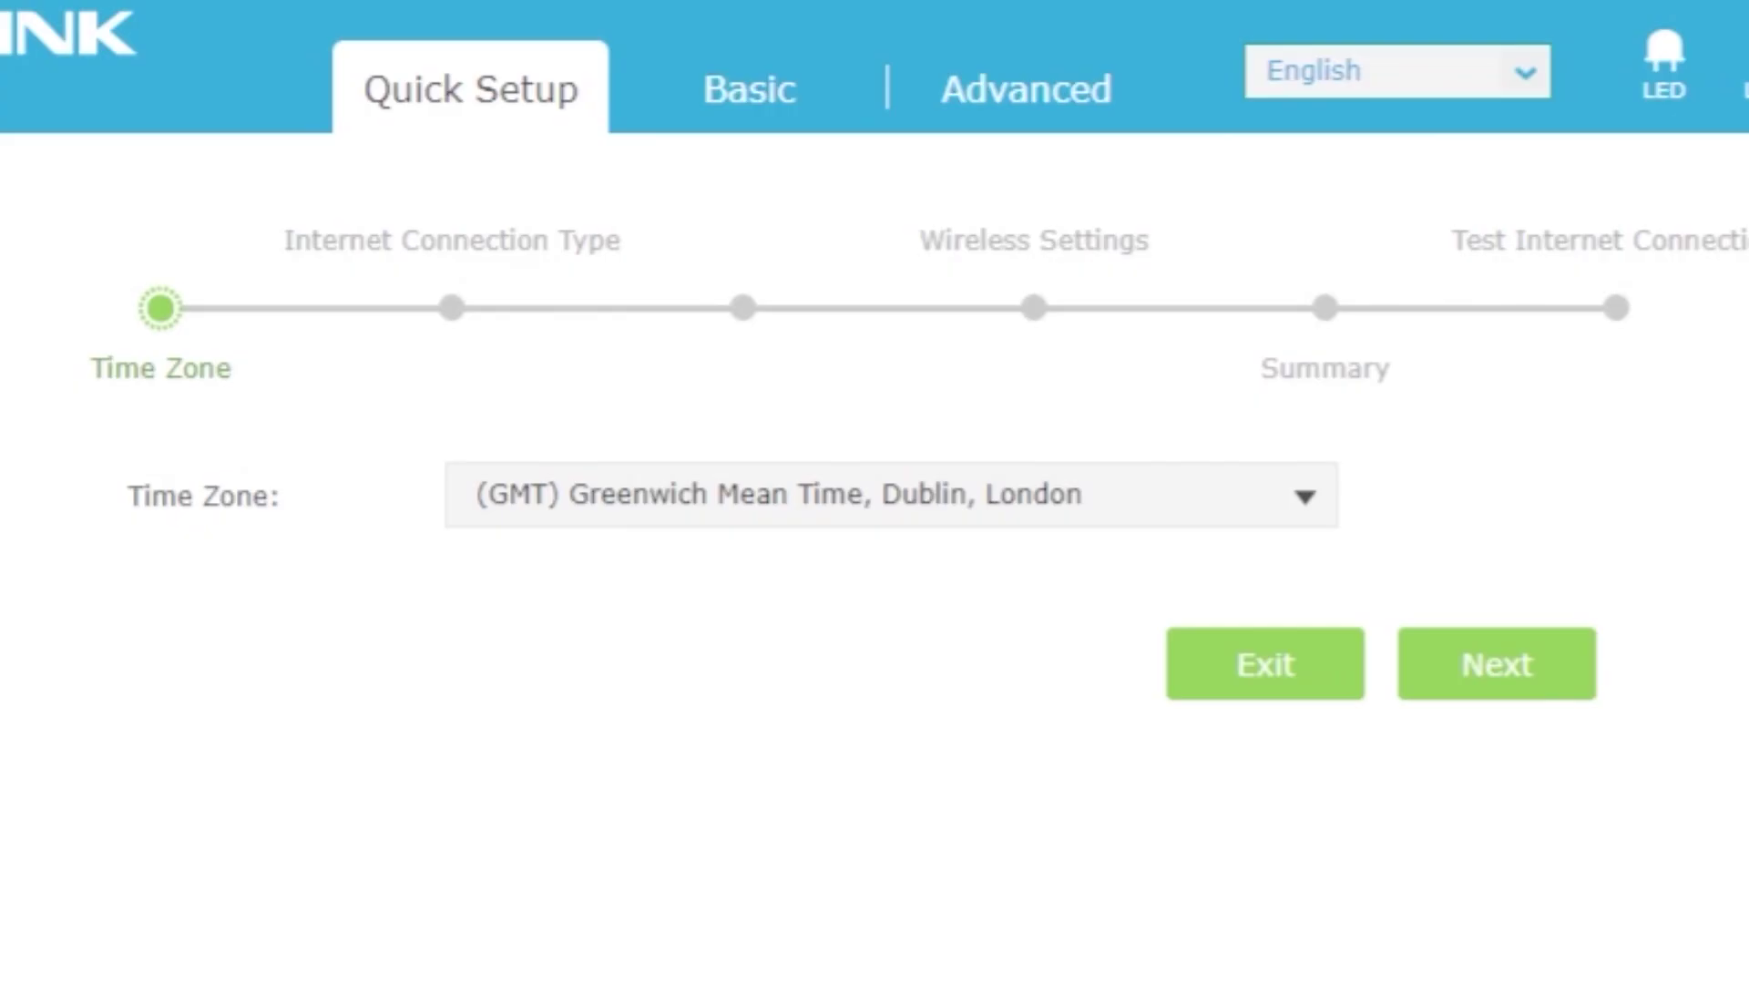
# Keep the time zone at (GMT) Greenwich Mean Time and continue to Internet Connection Type.
pyautogui.click(1310, 499)
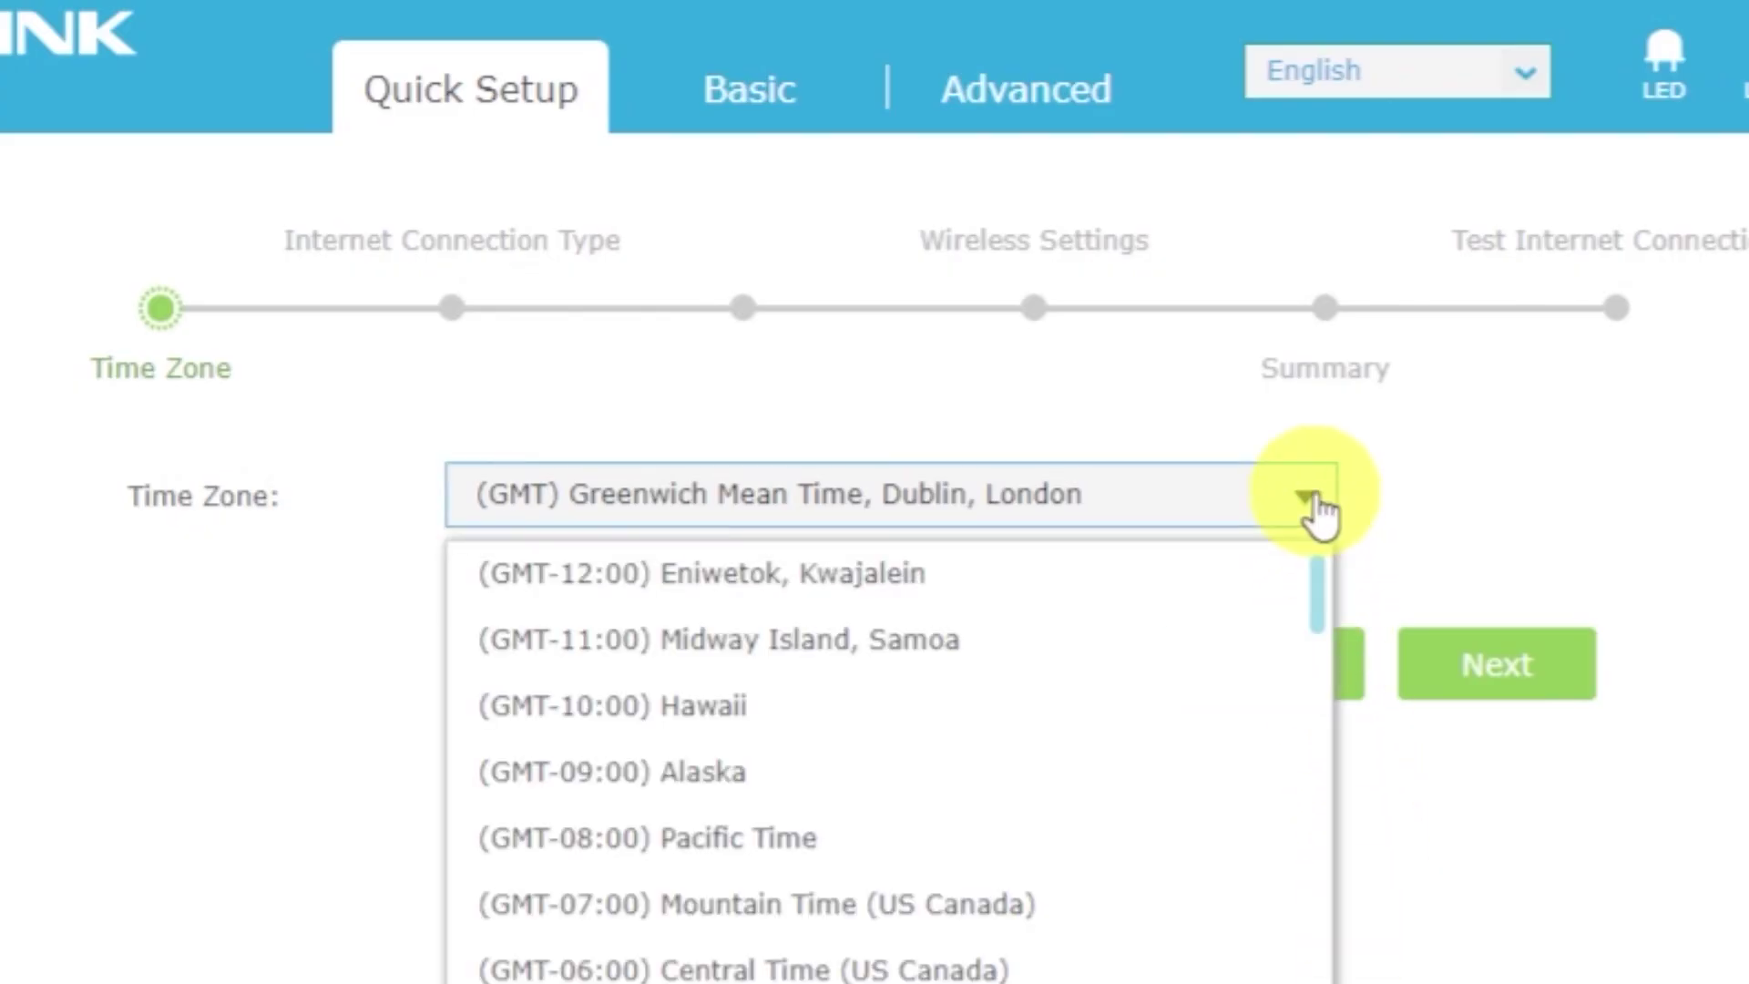
pyautogui.click(1310, 501)
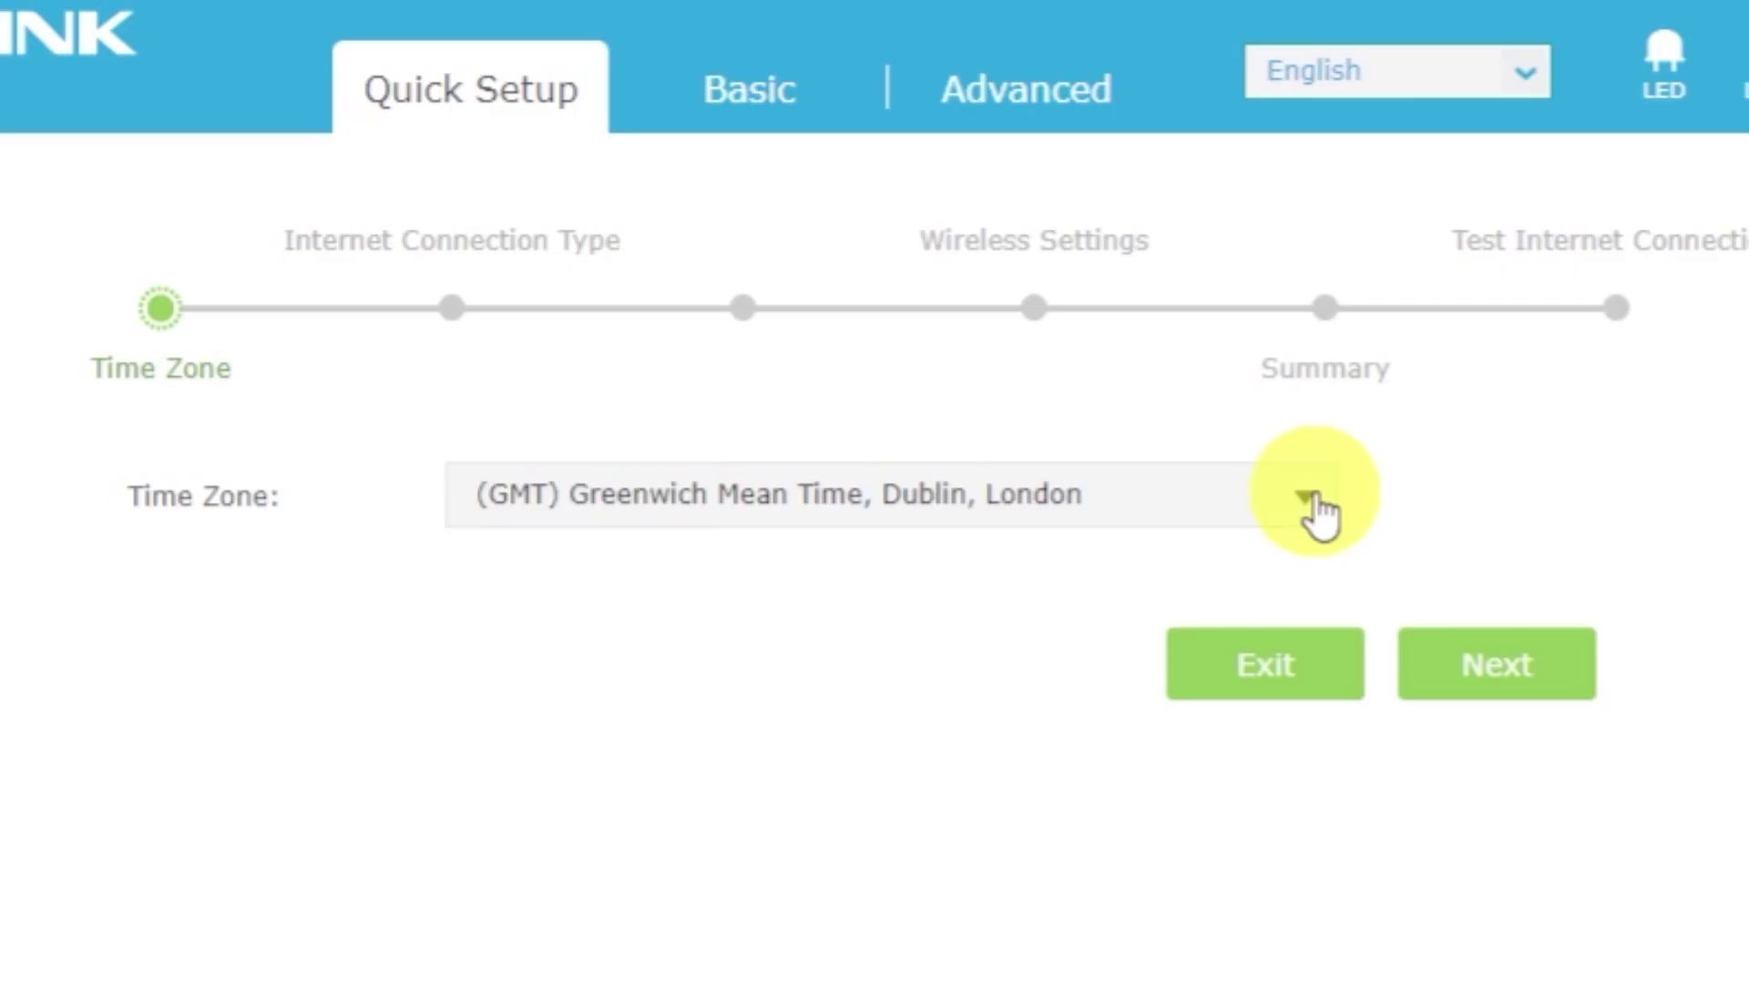
pyautogui.click(1530, 663)
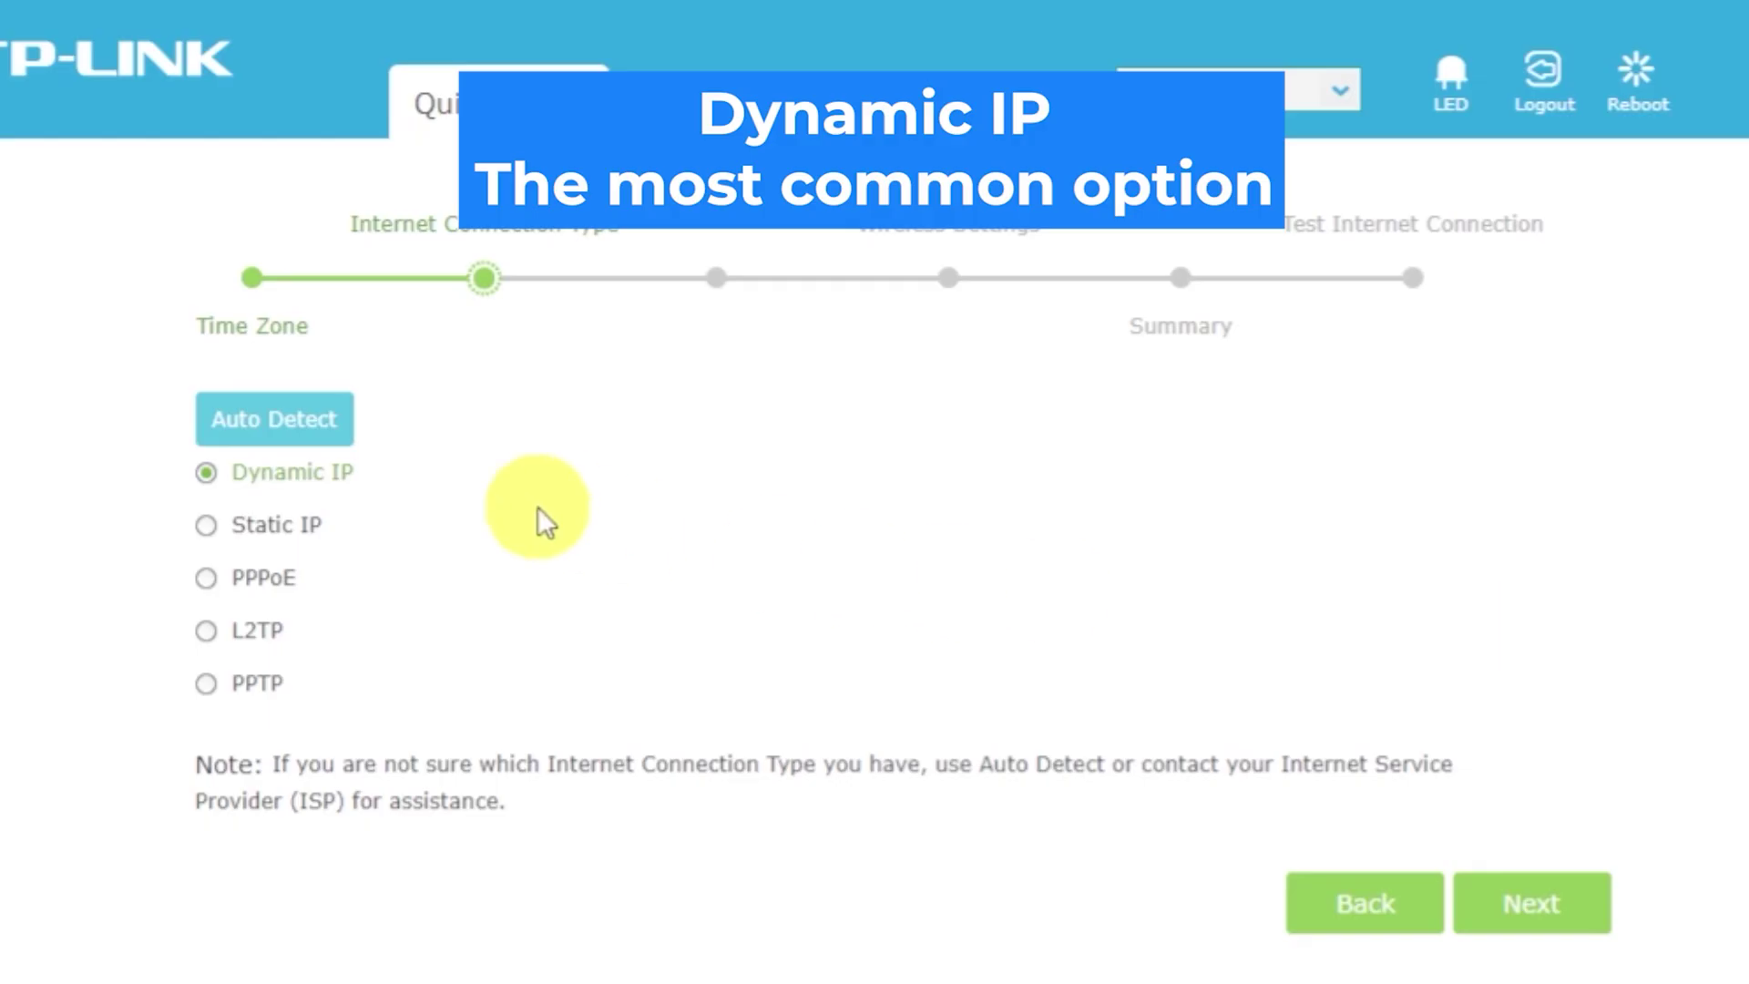
# Auto-detect the connection type, keep Dynamic IP, and continue to MAC cloning.
pyautogui.click(308, 421)
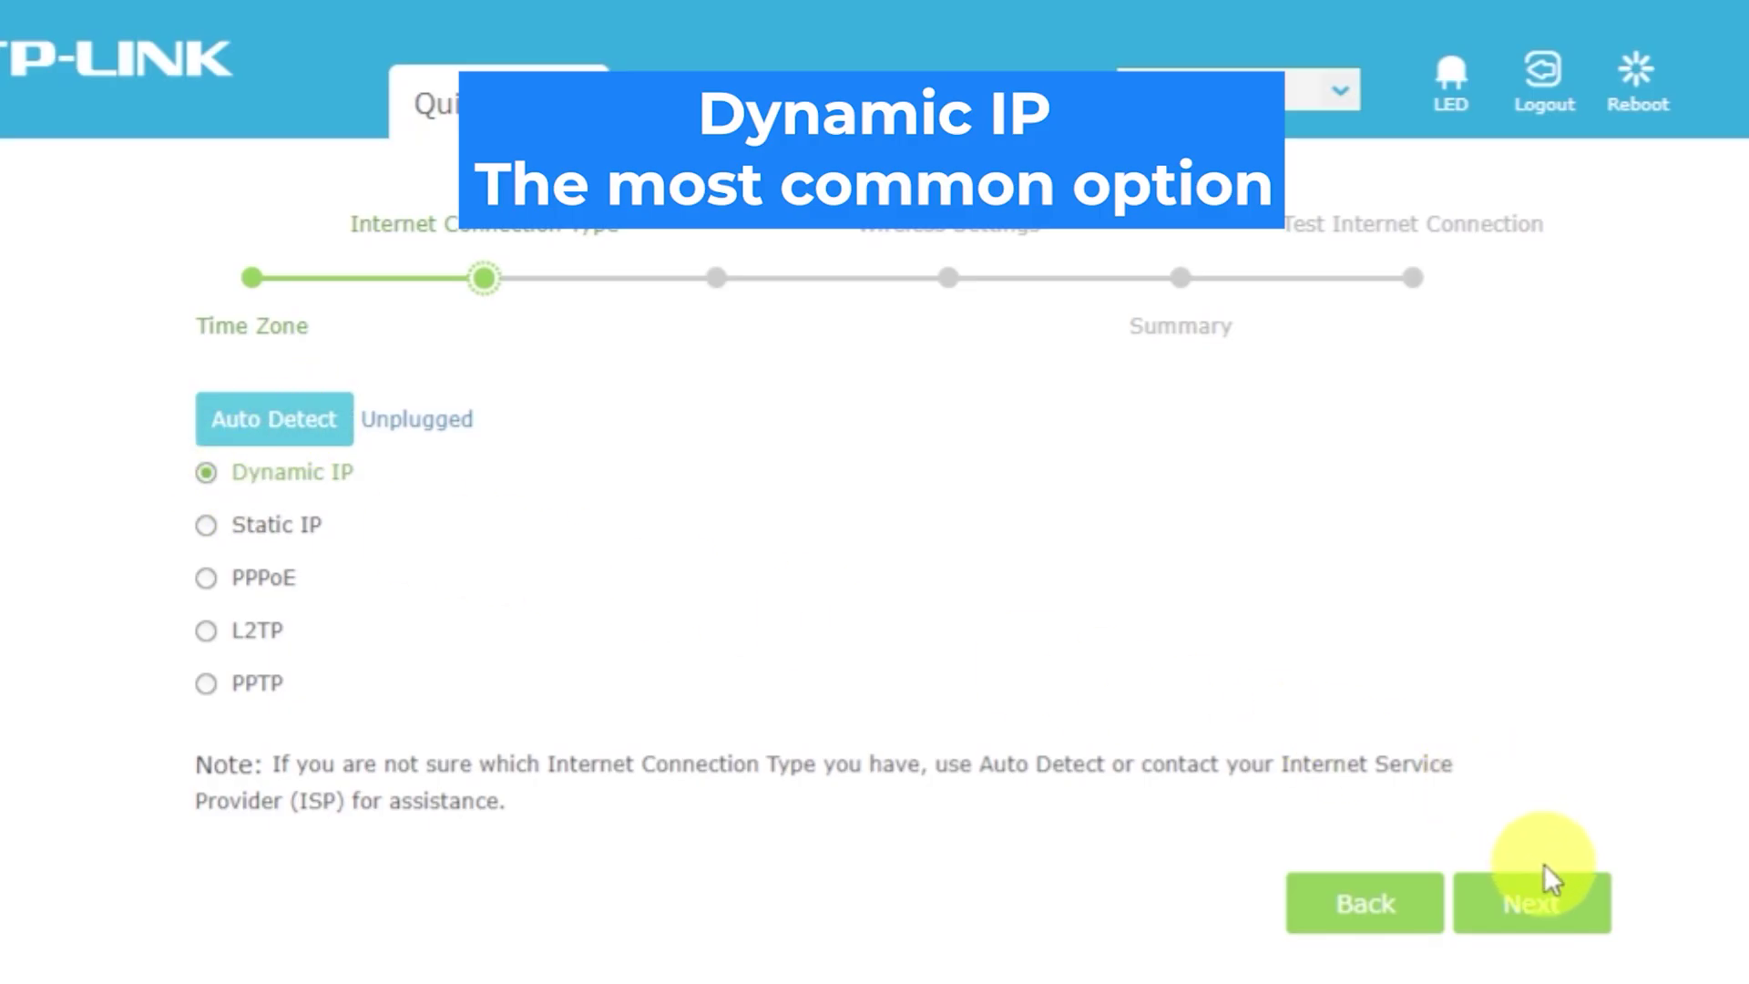
pyautogui.click(1554, 906)
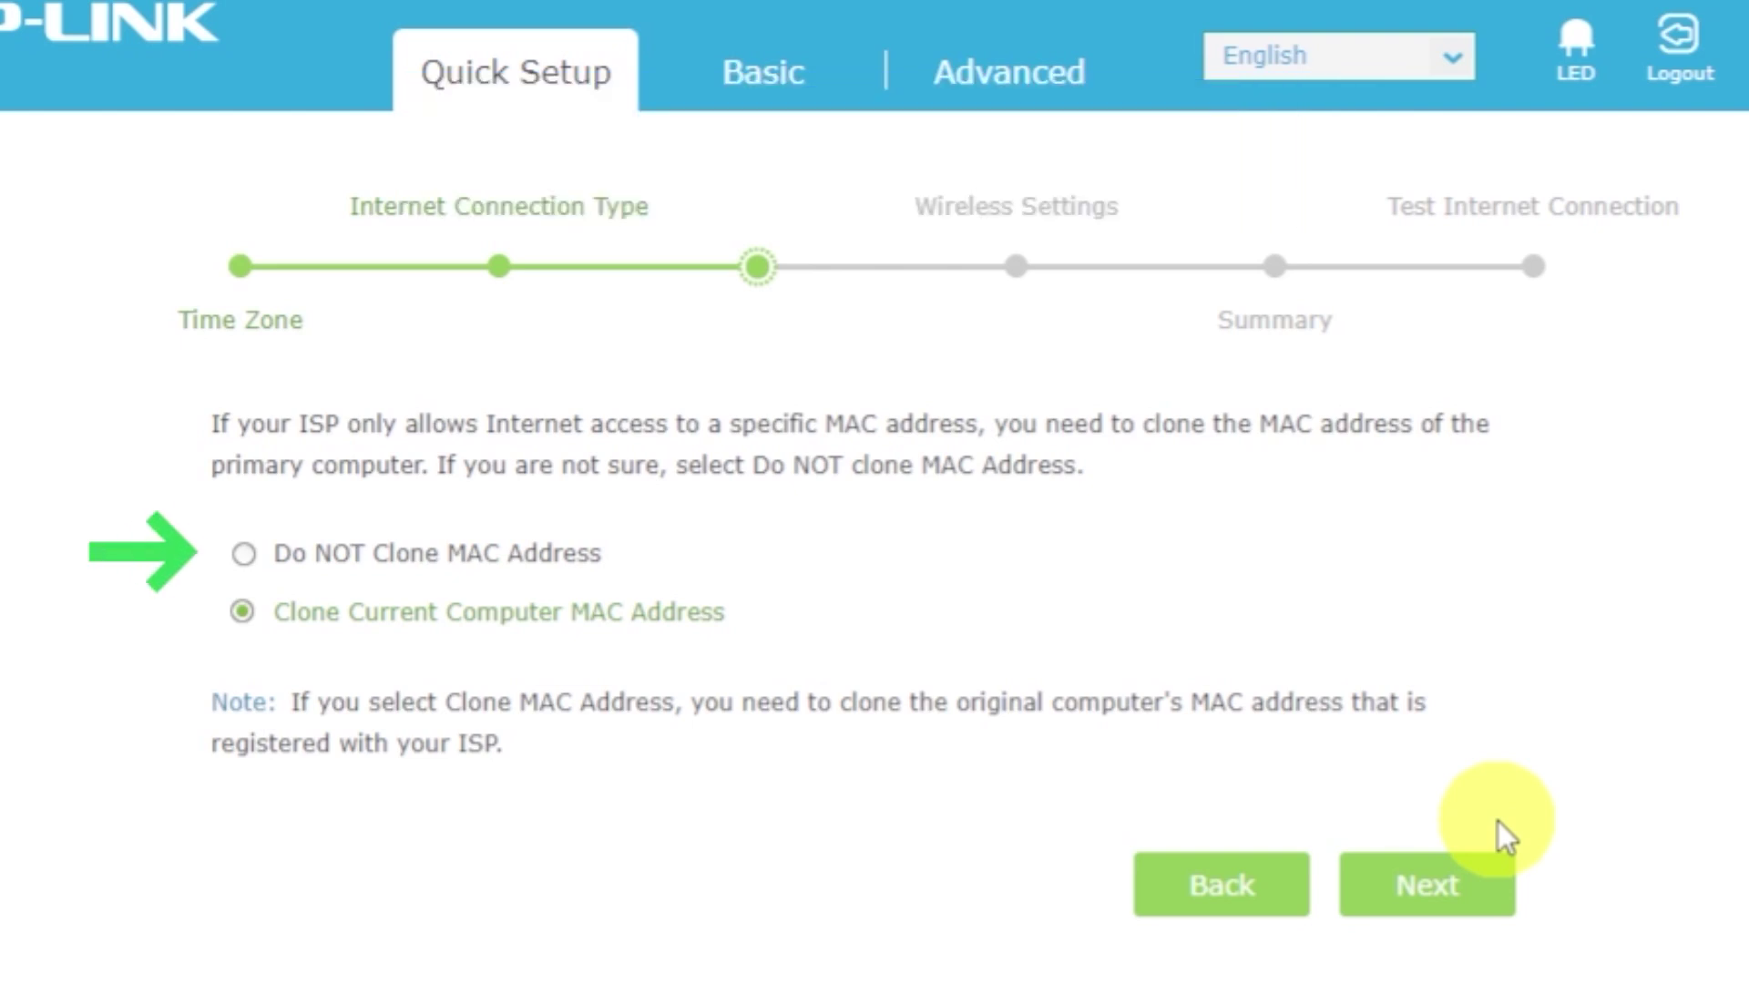
# Choose Do NOT Clone MAC Address and continue to Wireless Settings.
pyautogui.click(242, 552)
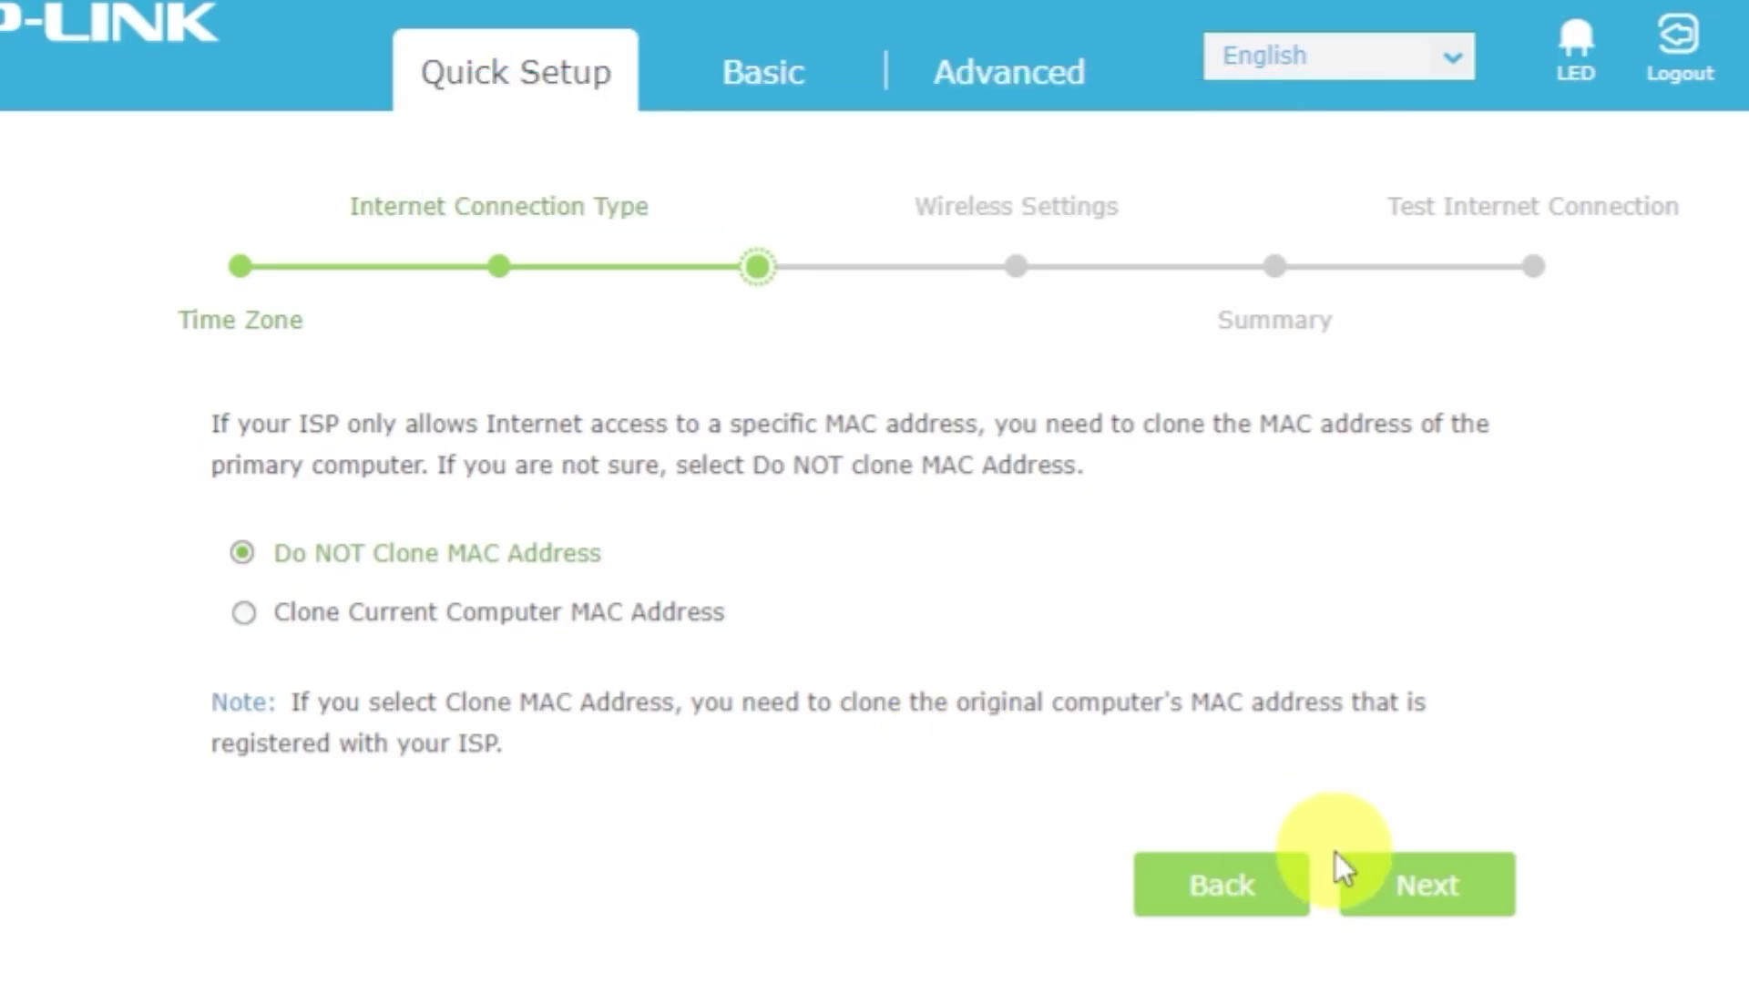
pyautogui.click(1414, 885)
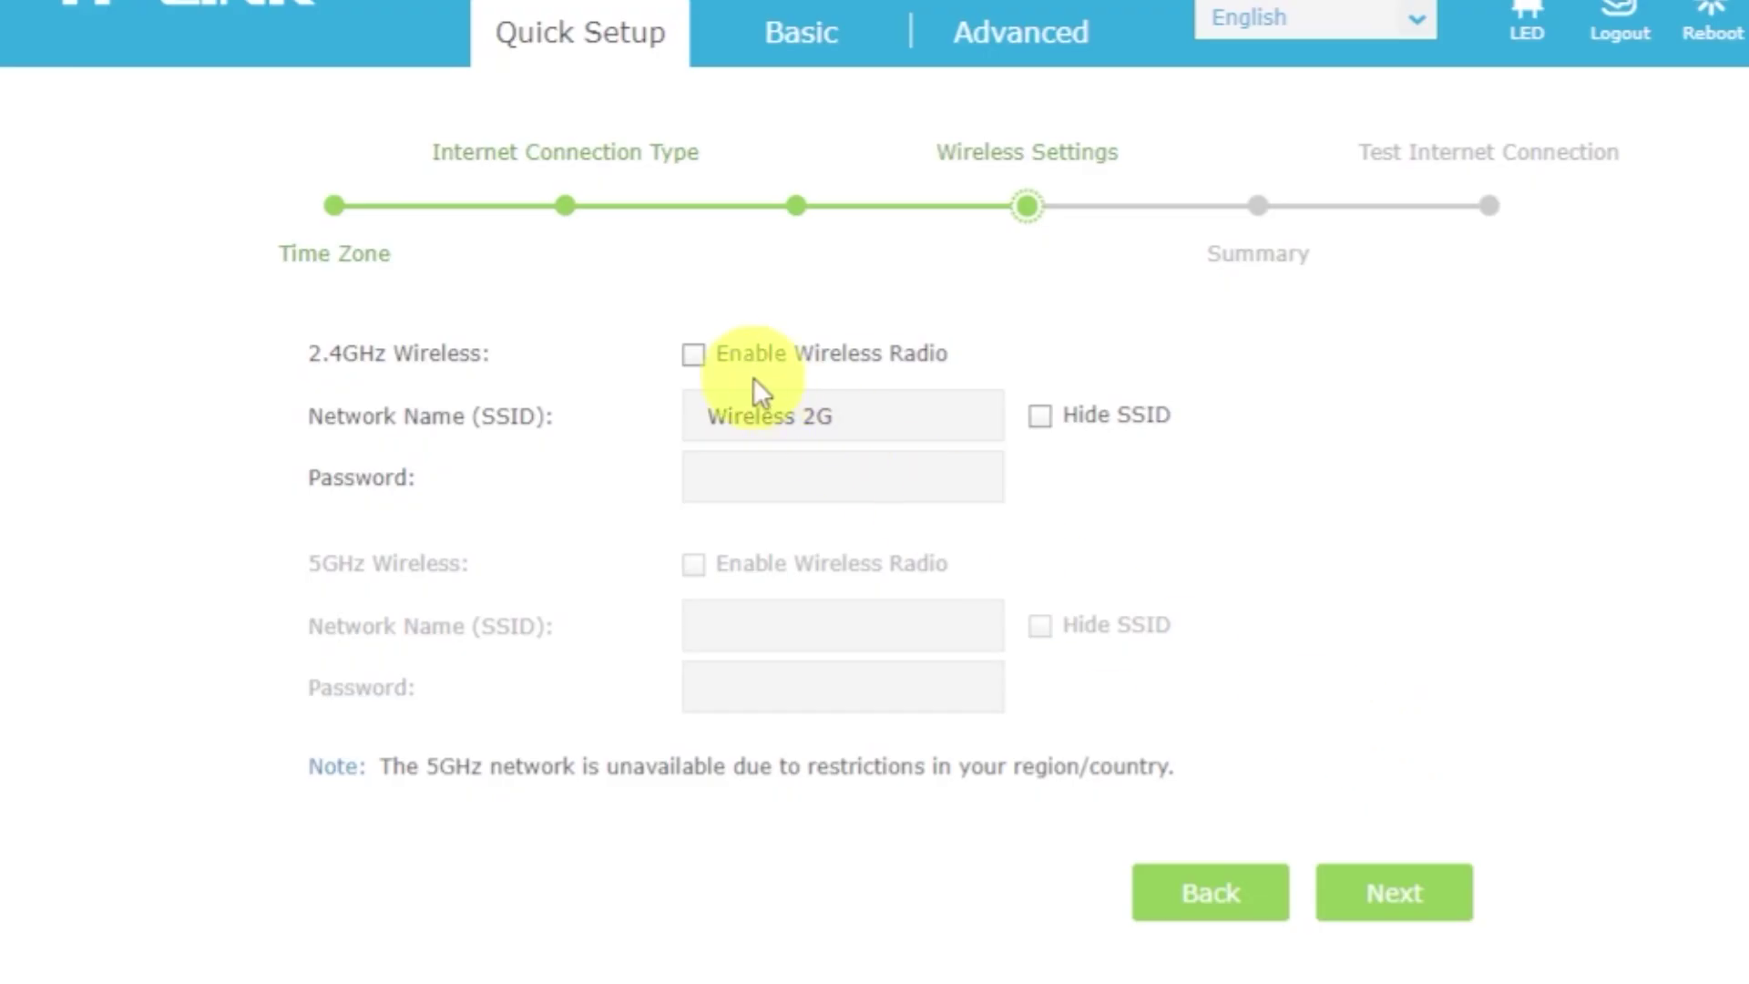
# Enable the 2.4GHz radio as 'Wireless 2G' with a new Wi-Fi password.
pyautogui.click(694, 355)
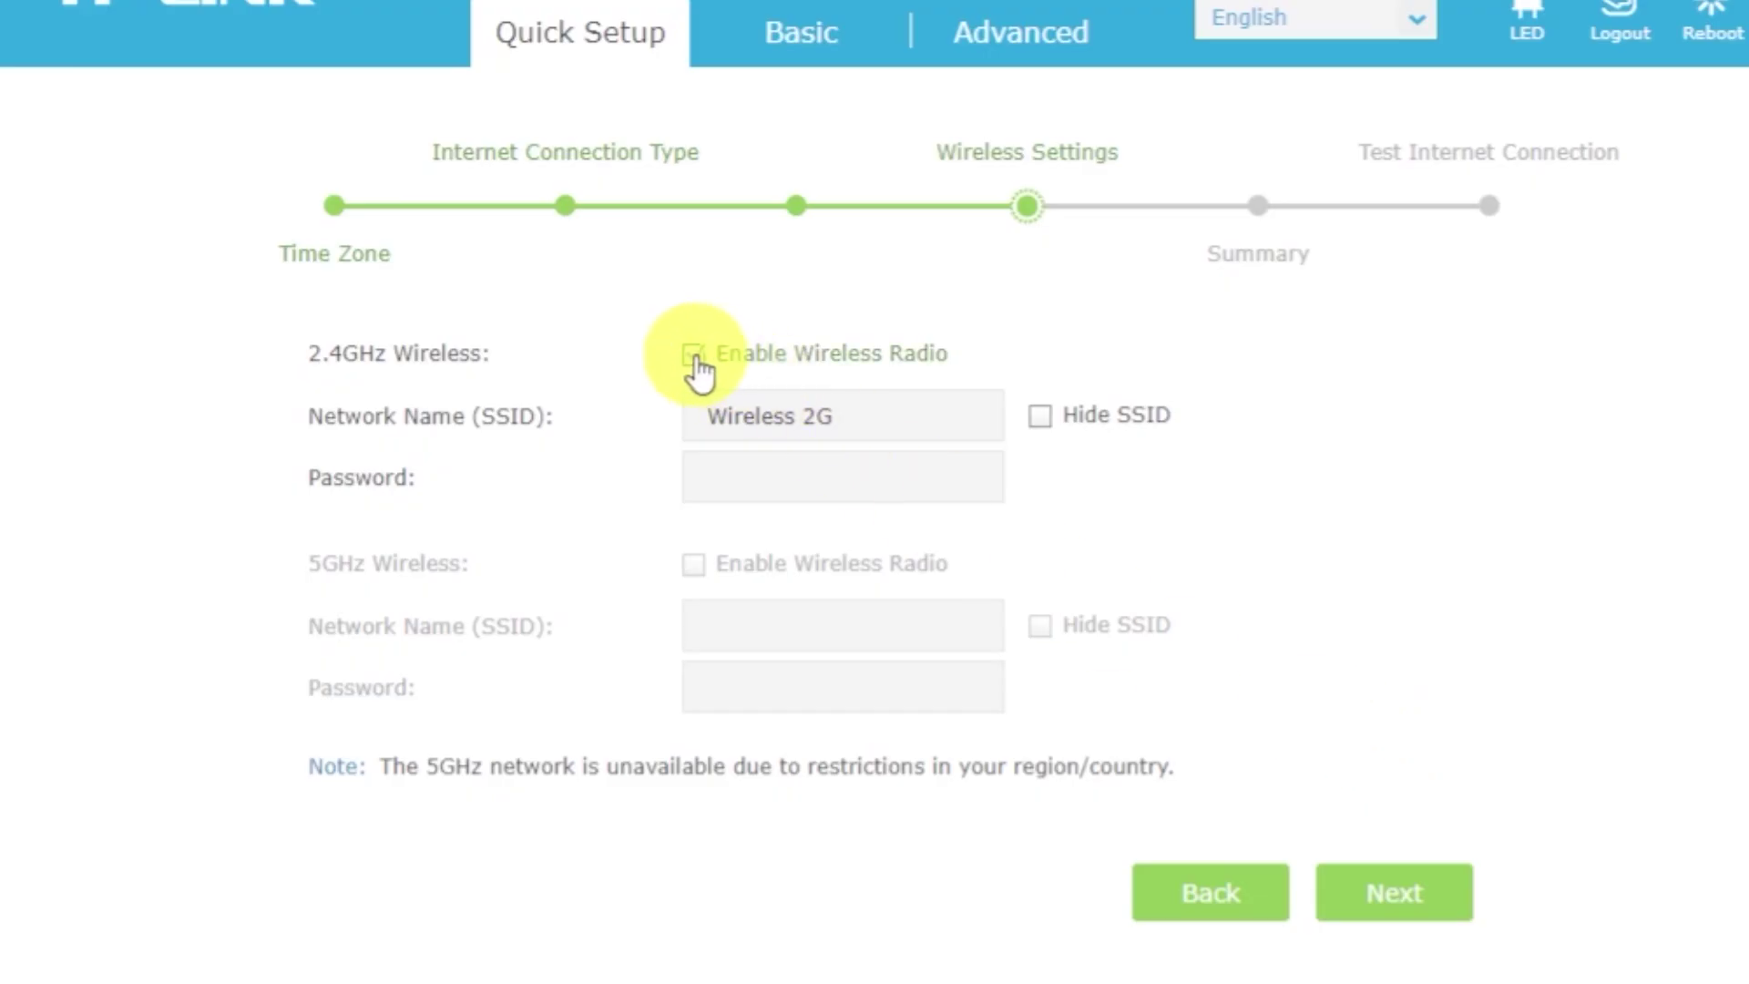
pyautogui.click(947, 421)
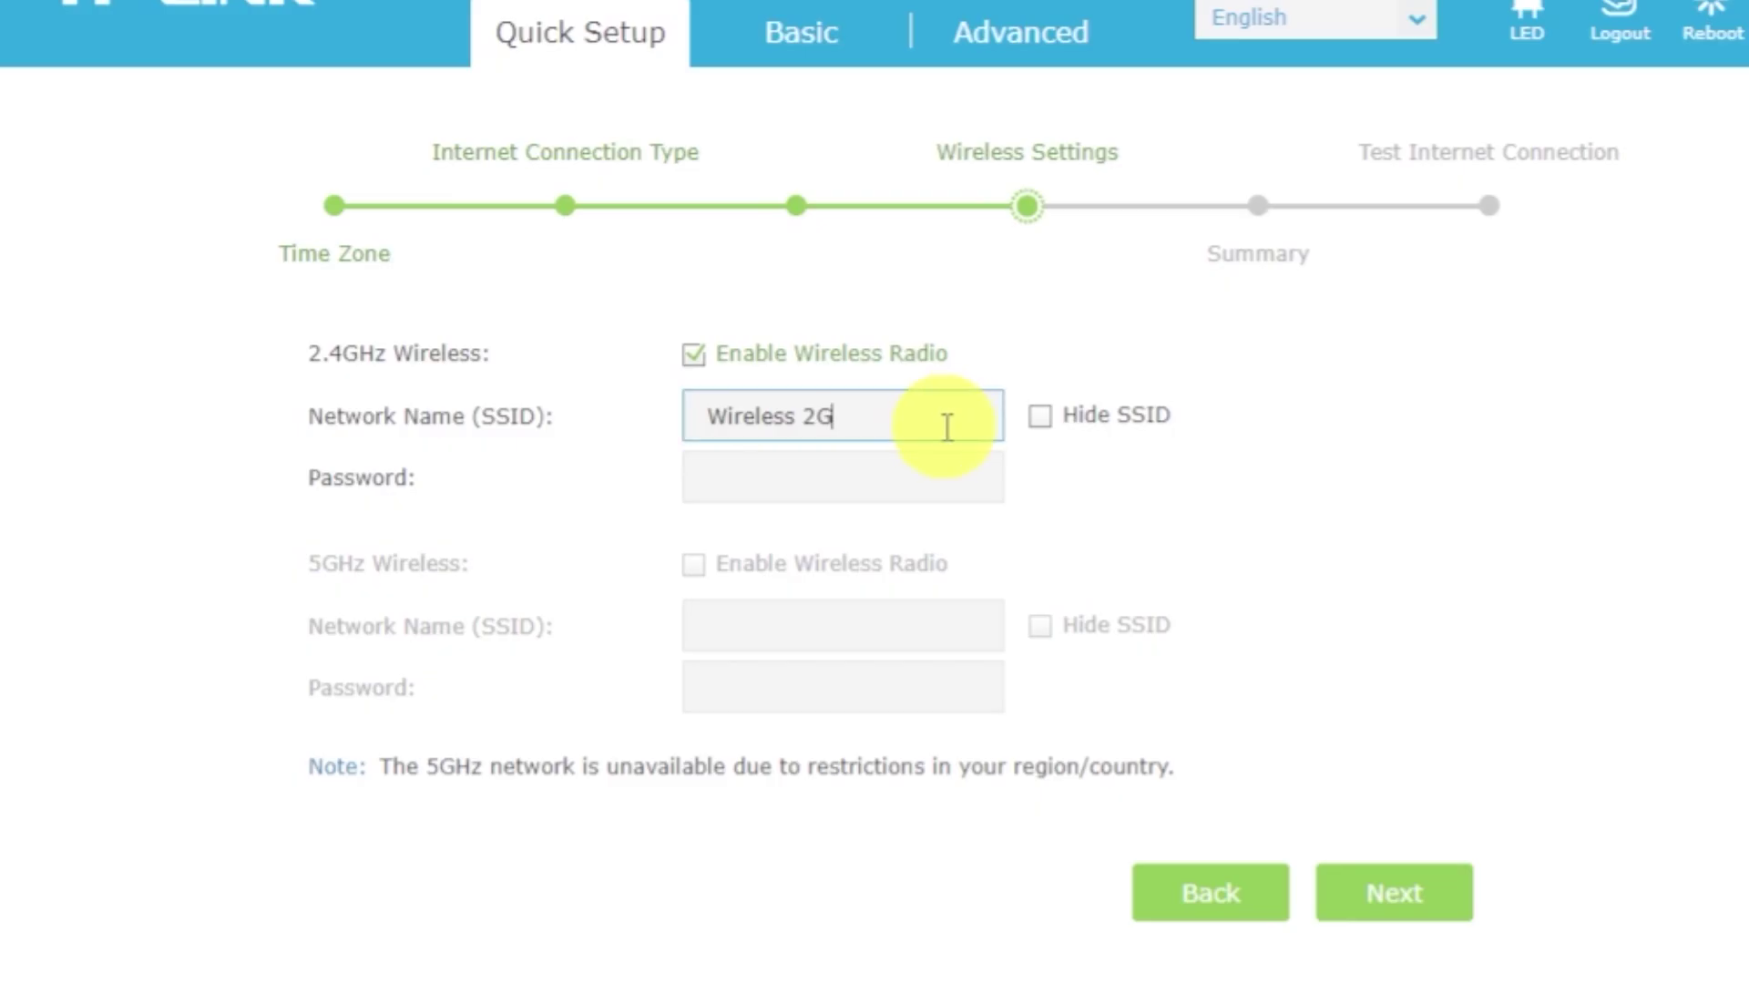
pyautogui.click(940, 475)
pyautogui.write('123')
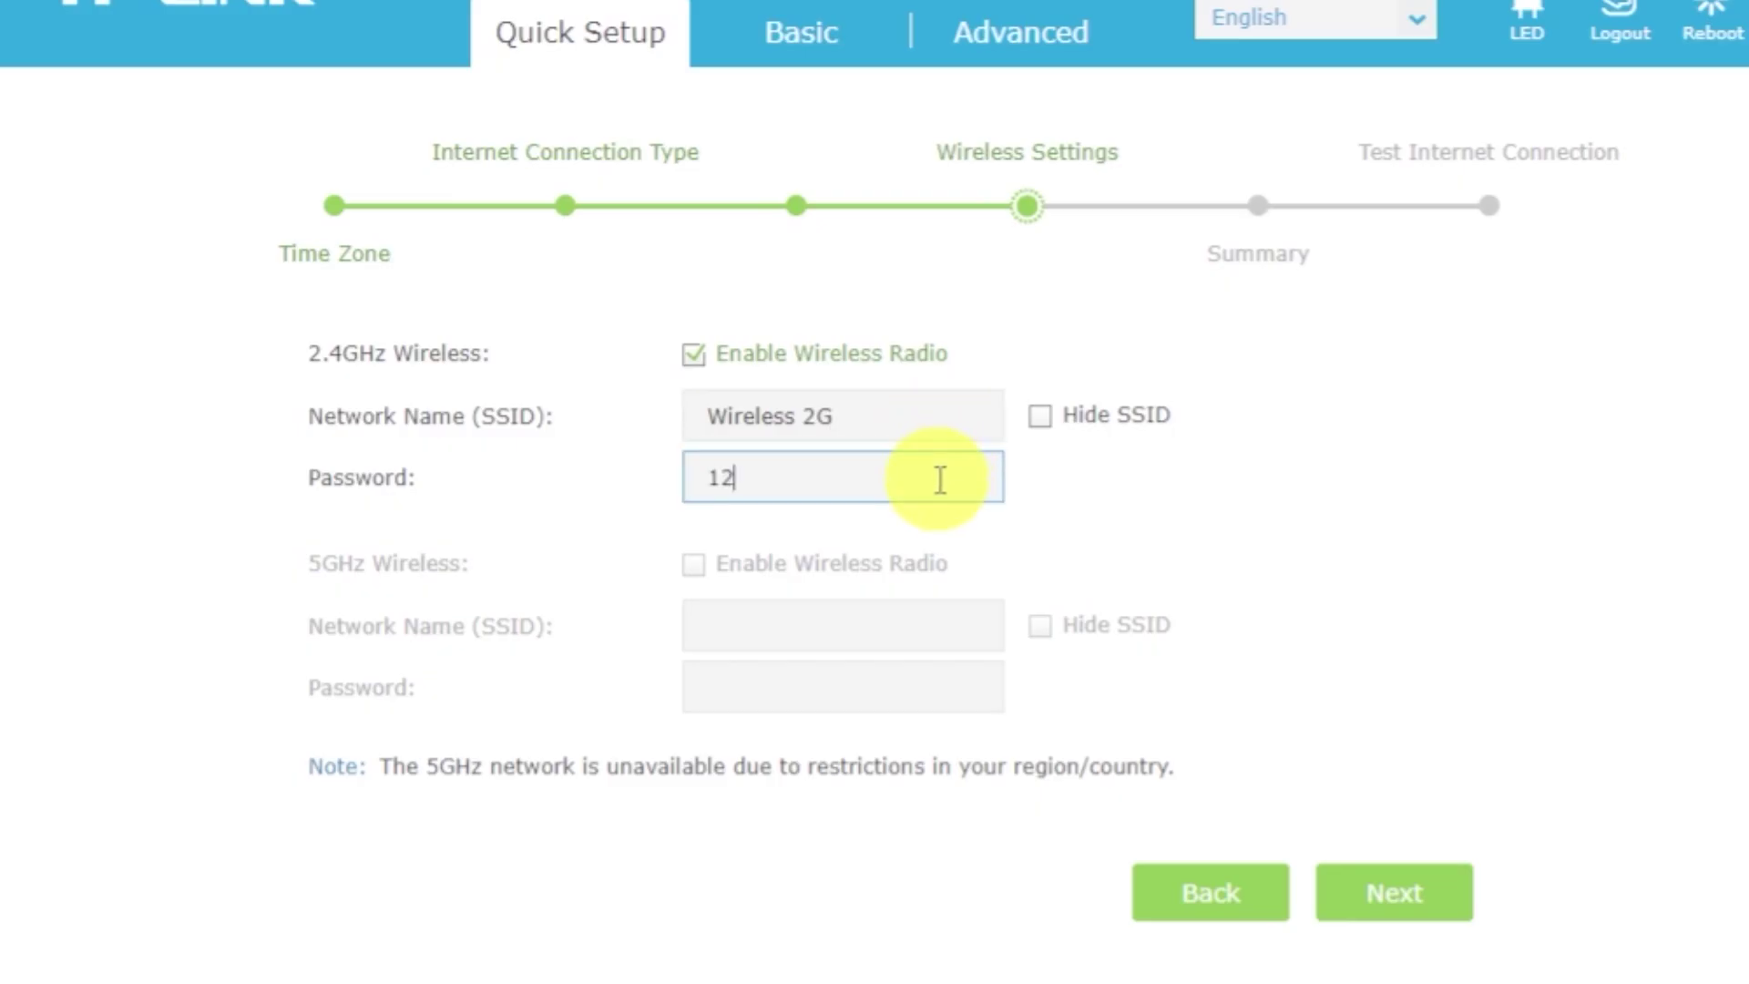
pyautogui.write('45678')
pyautogui.click(1379, 888)
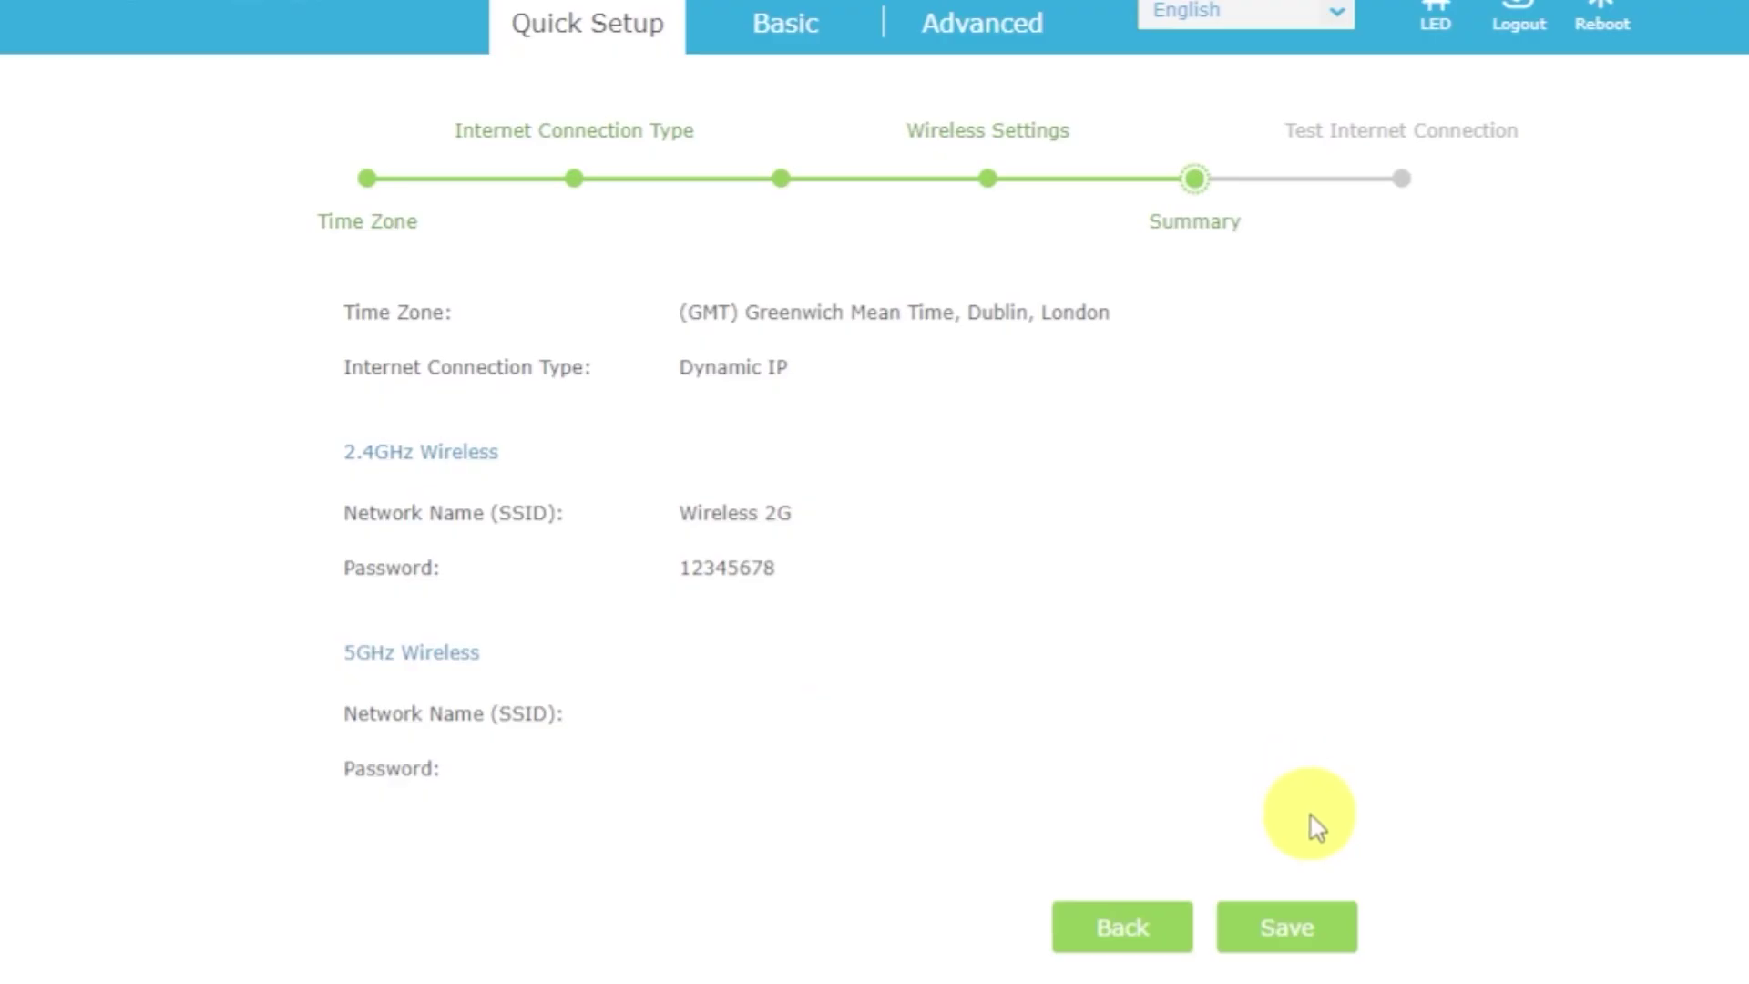
# Save the Quick Setup settings and reconnect the tablet to Wireless 2G.
pyautogui.click(1314, 920)
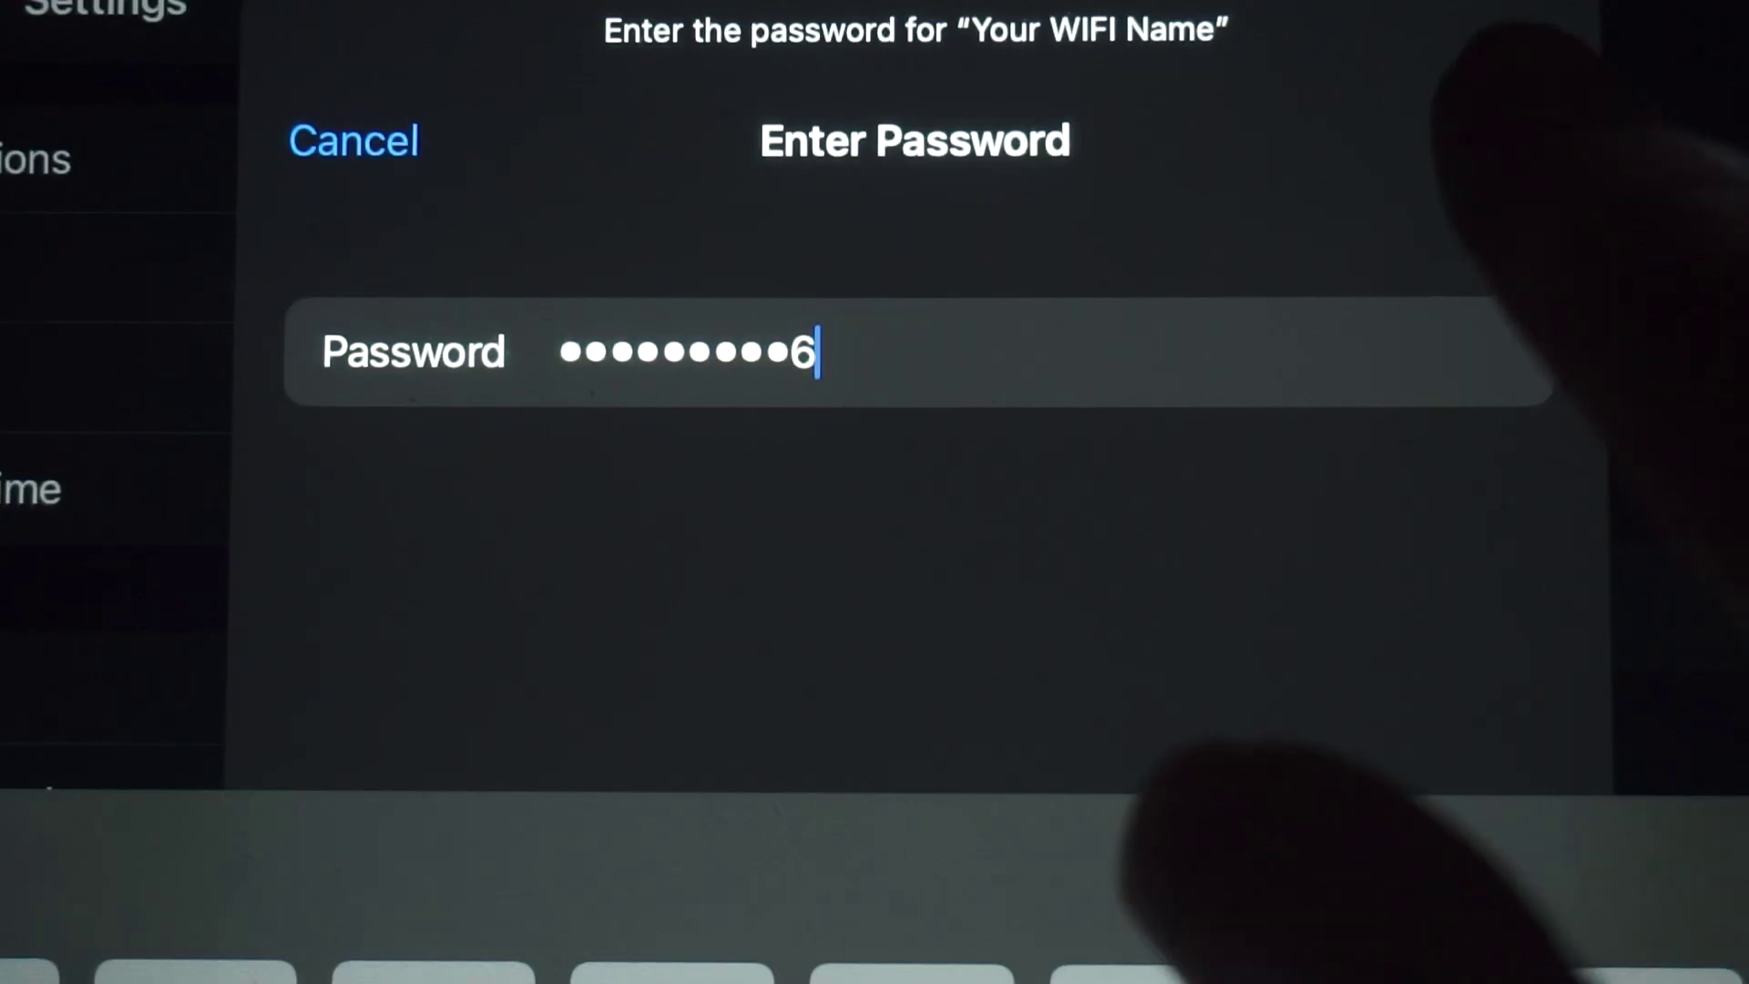
pyautogui.click(1508, 139)
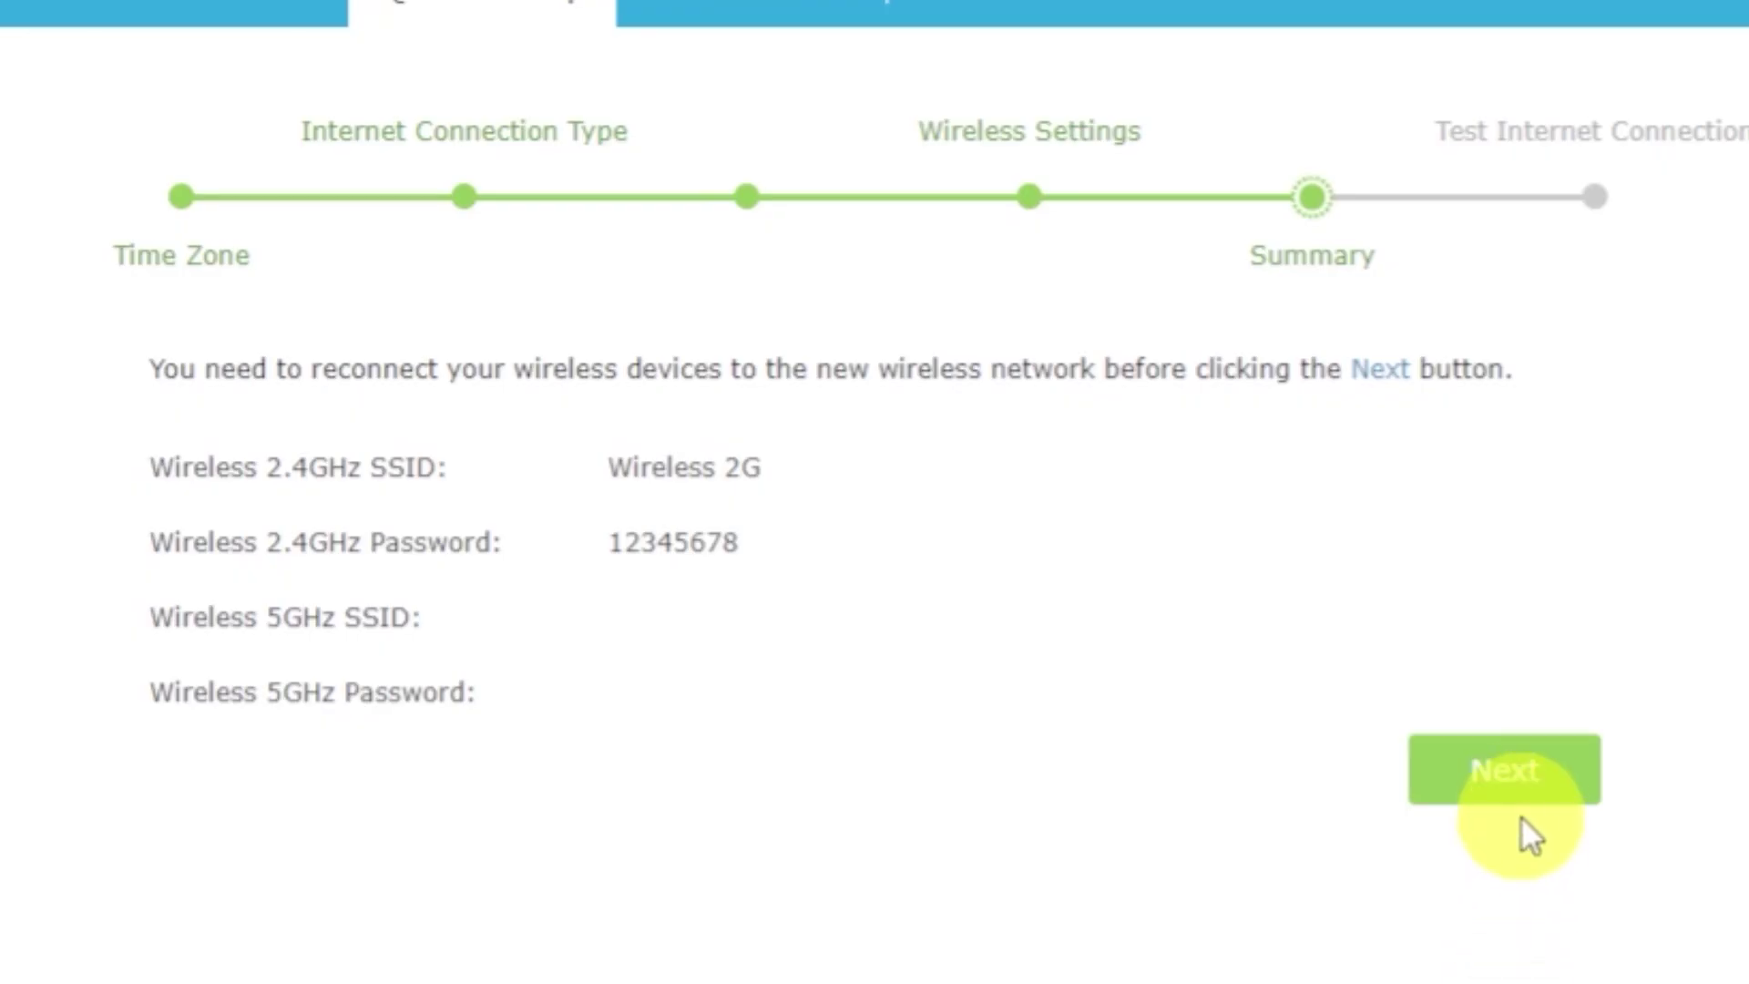
pyautogui.click(1526, 792)
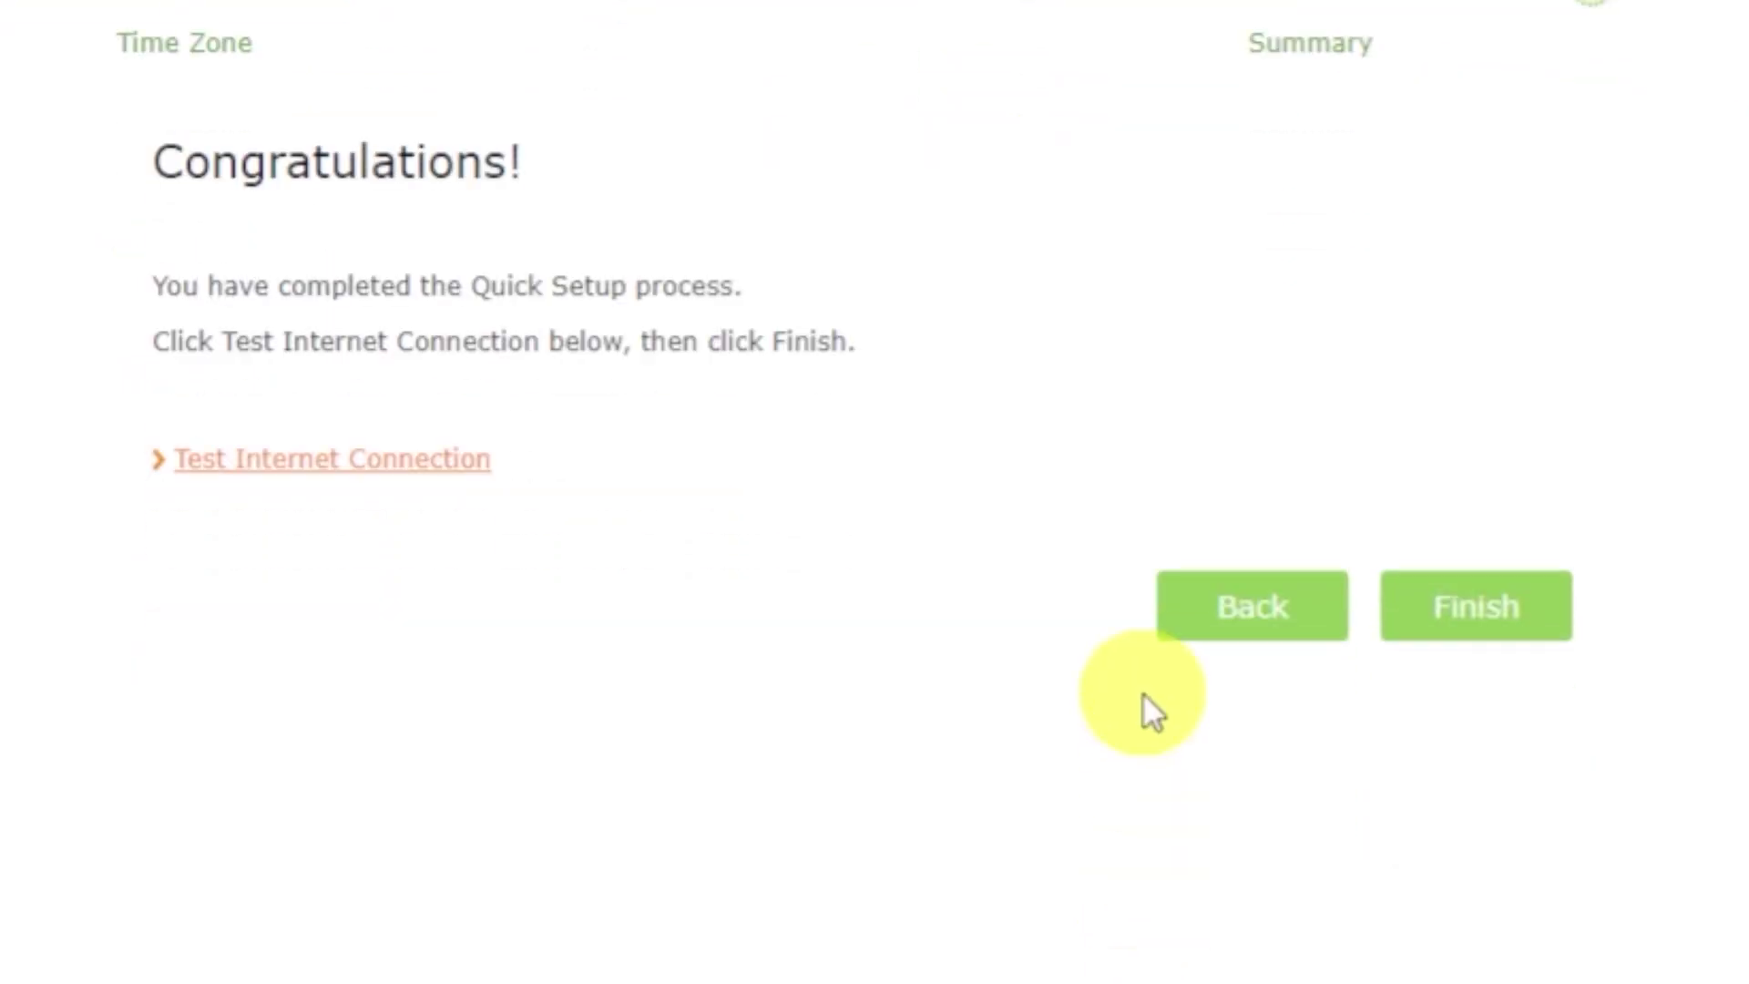
# Test the internet connection successfully, then reboot the router and confirm.
pyautogui.click(394, 462)
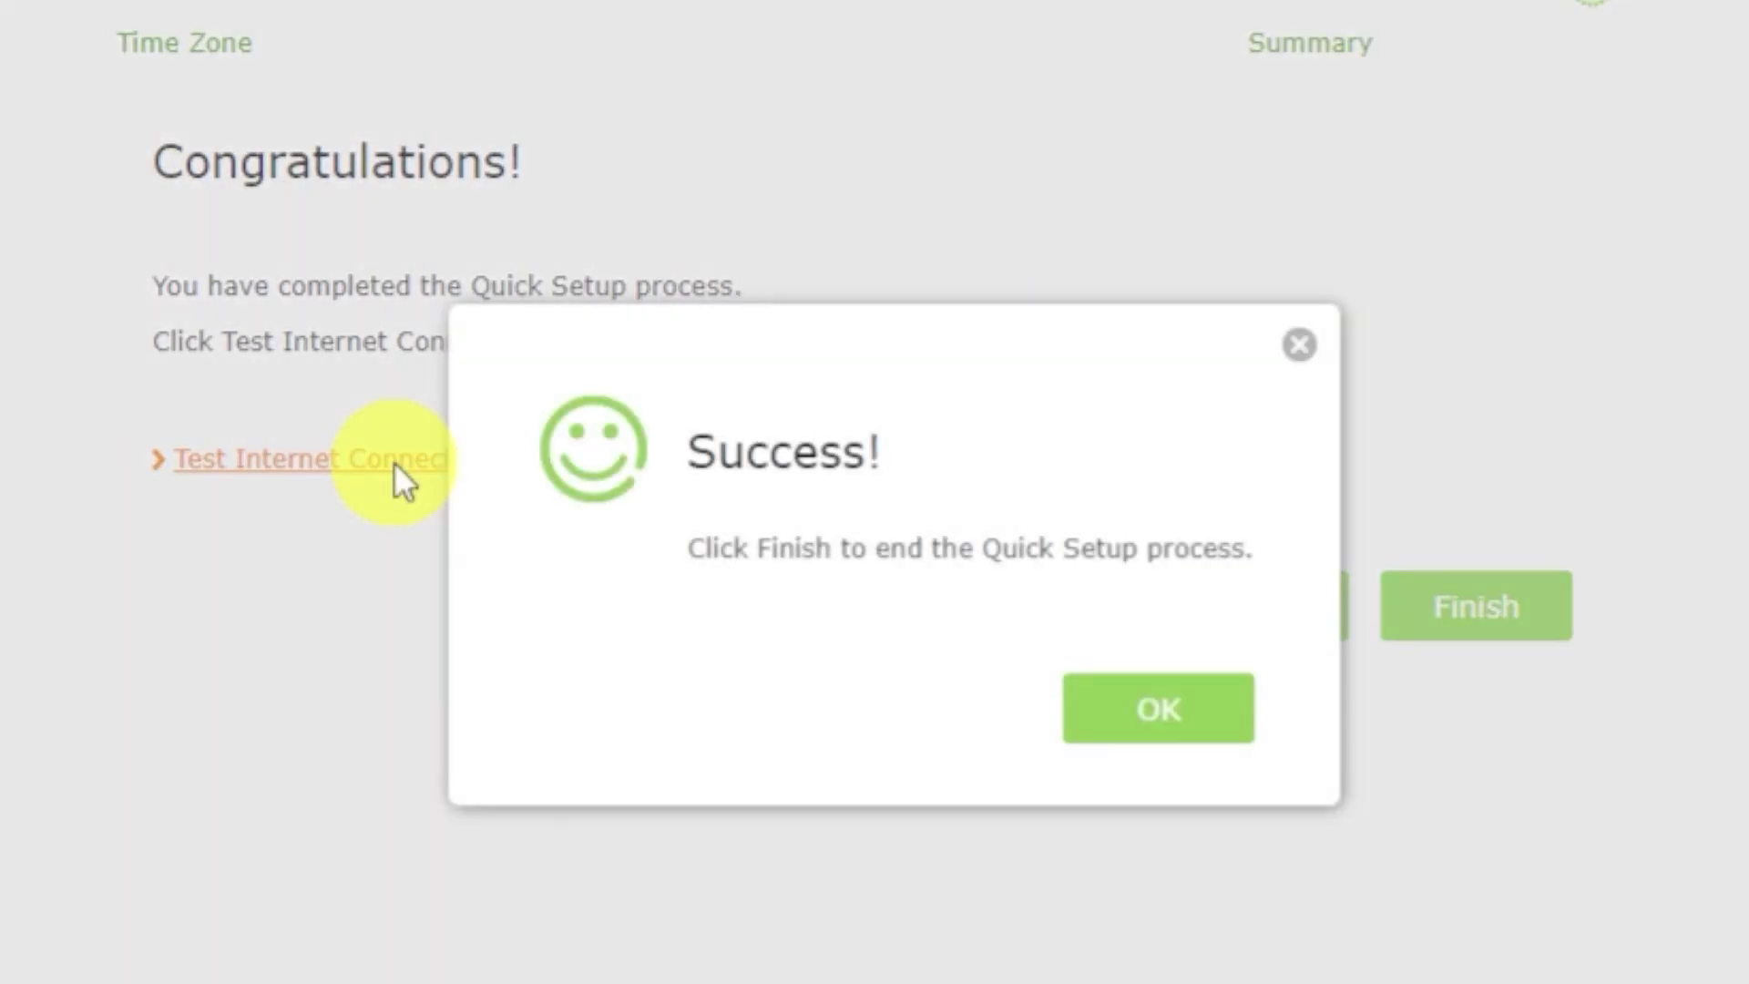
pyautogui.click(1113, 710)
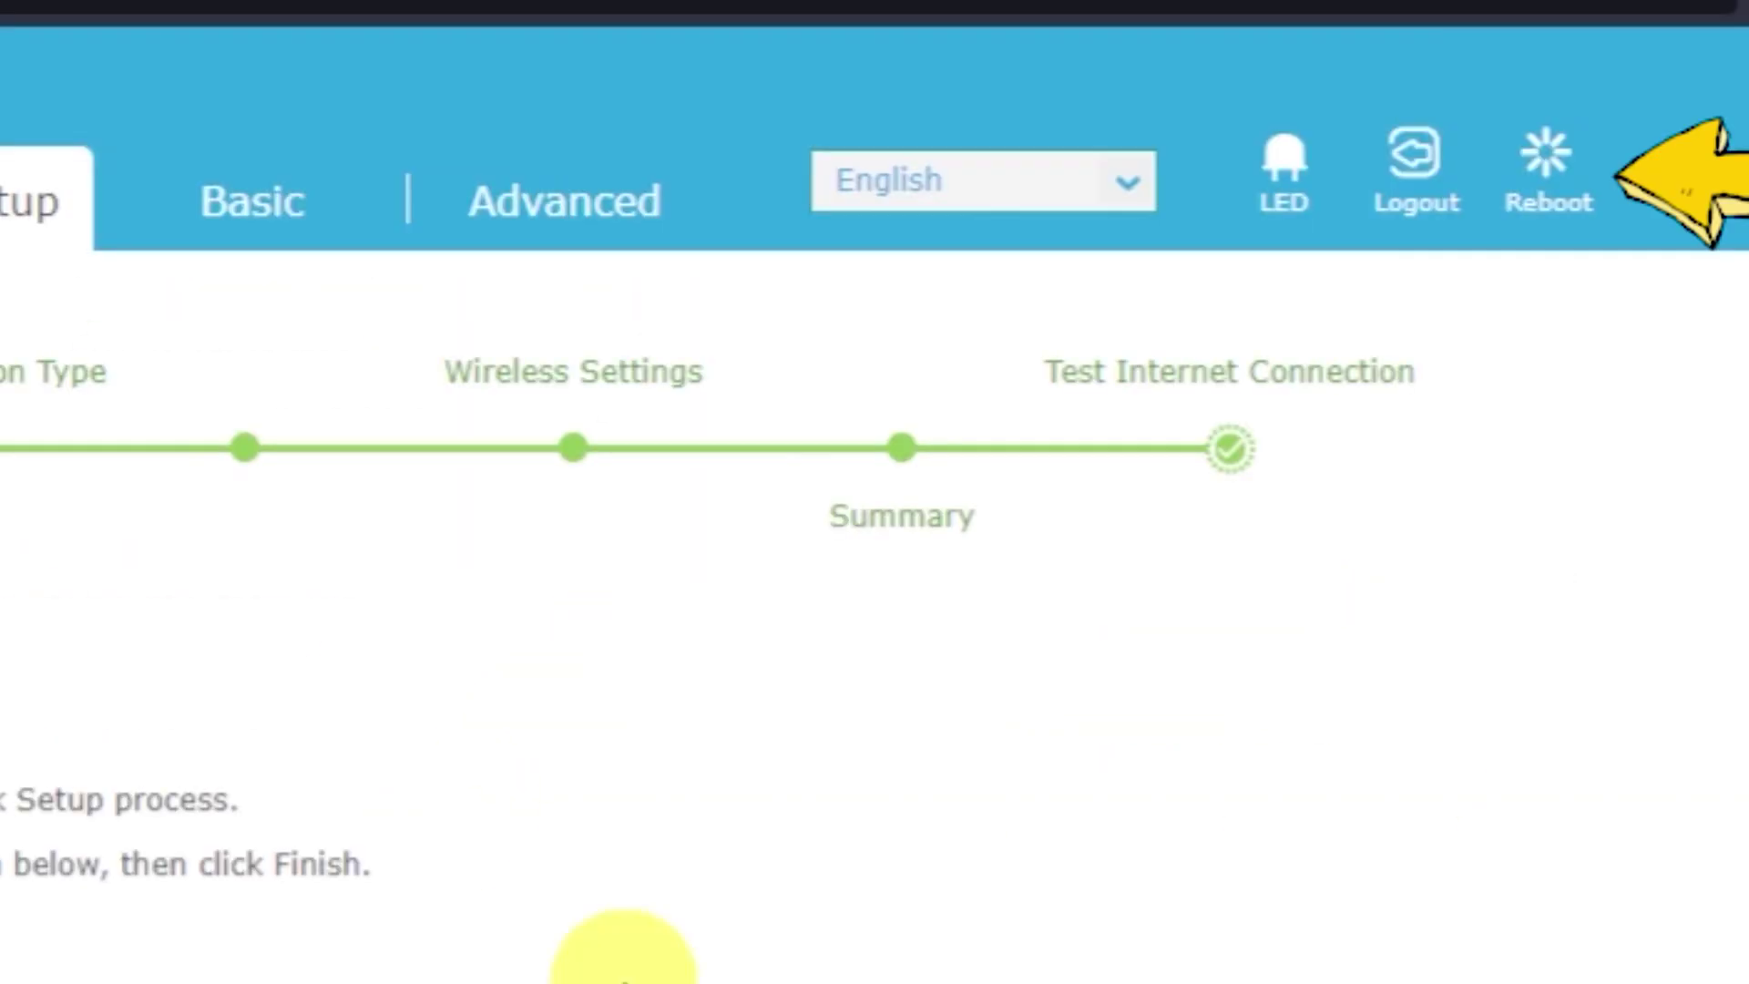
pyautogui.click(1569, 177)
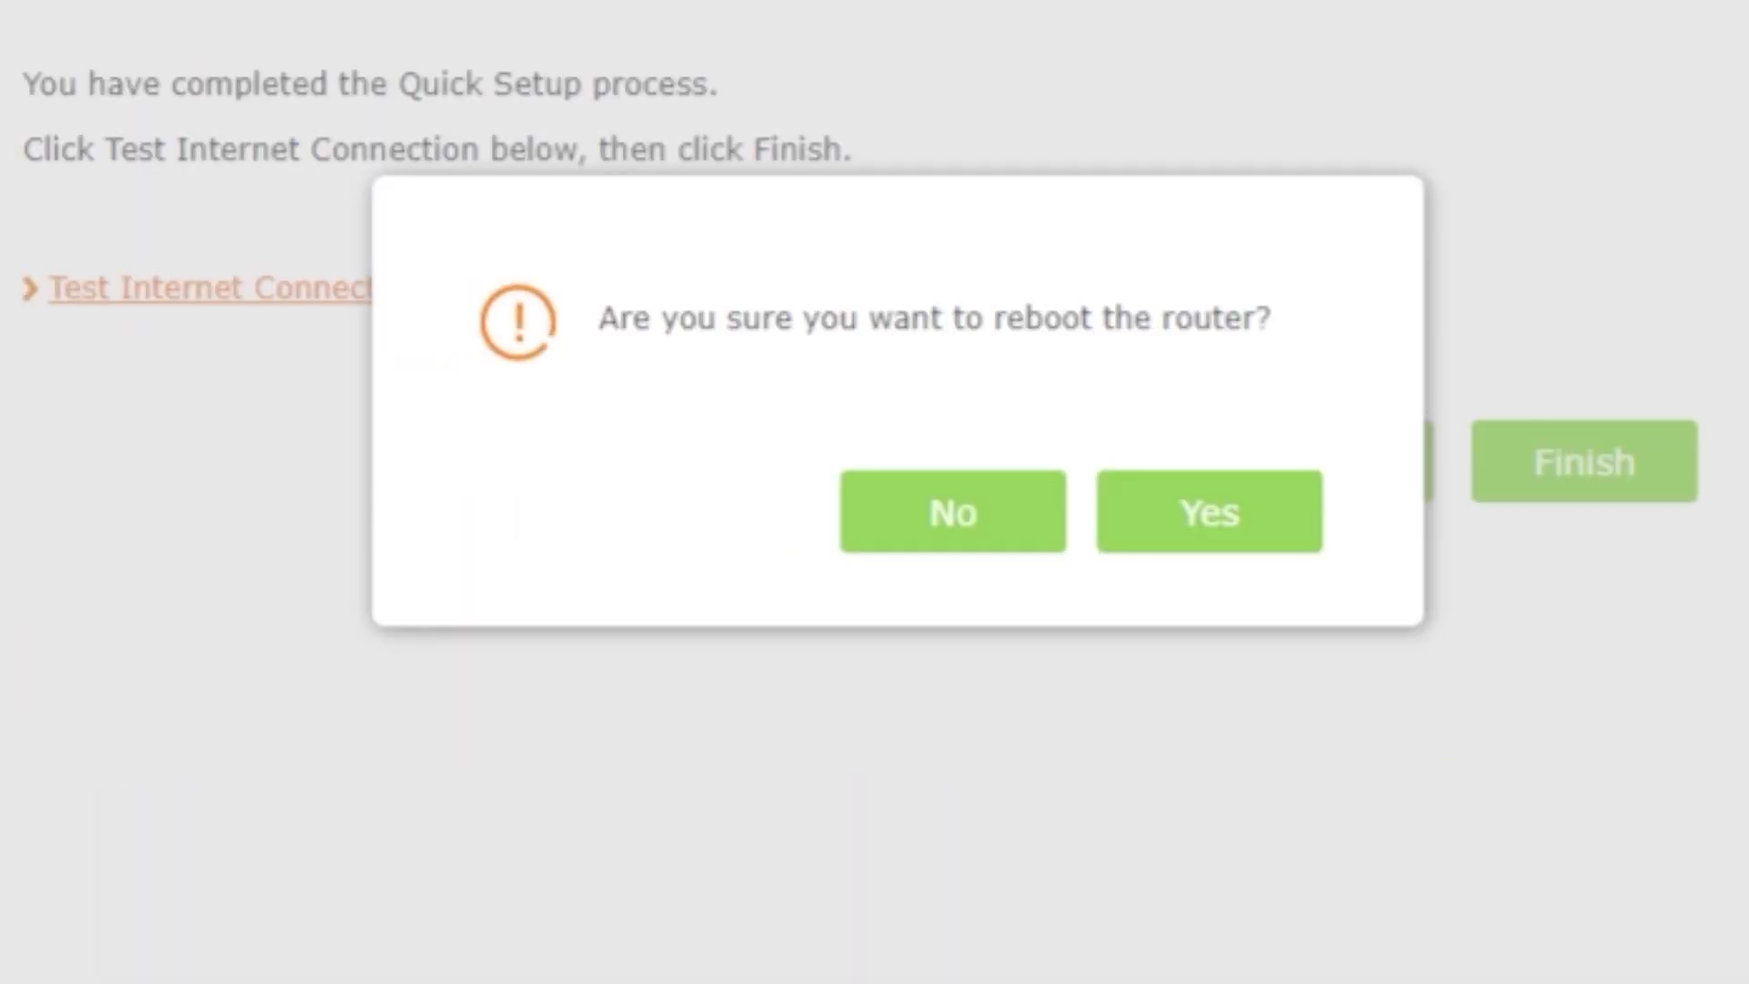
pyautogui.click(1230, 496)
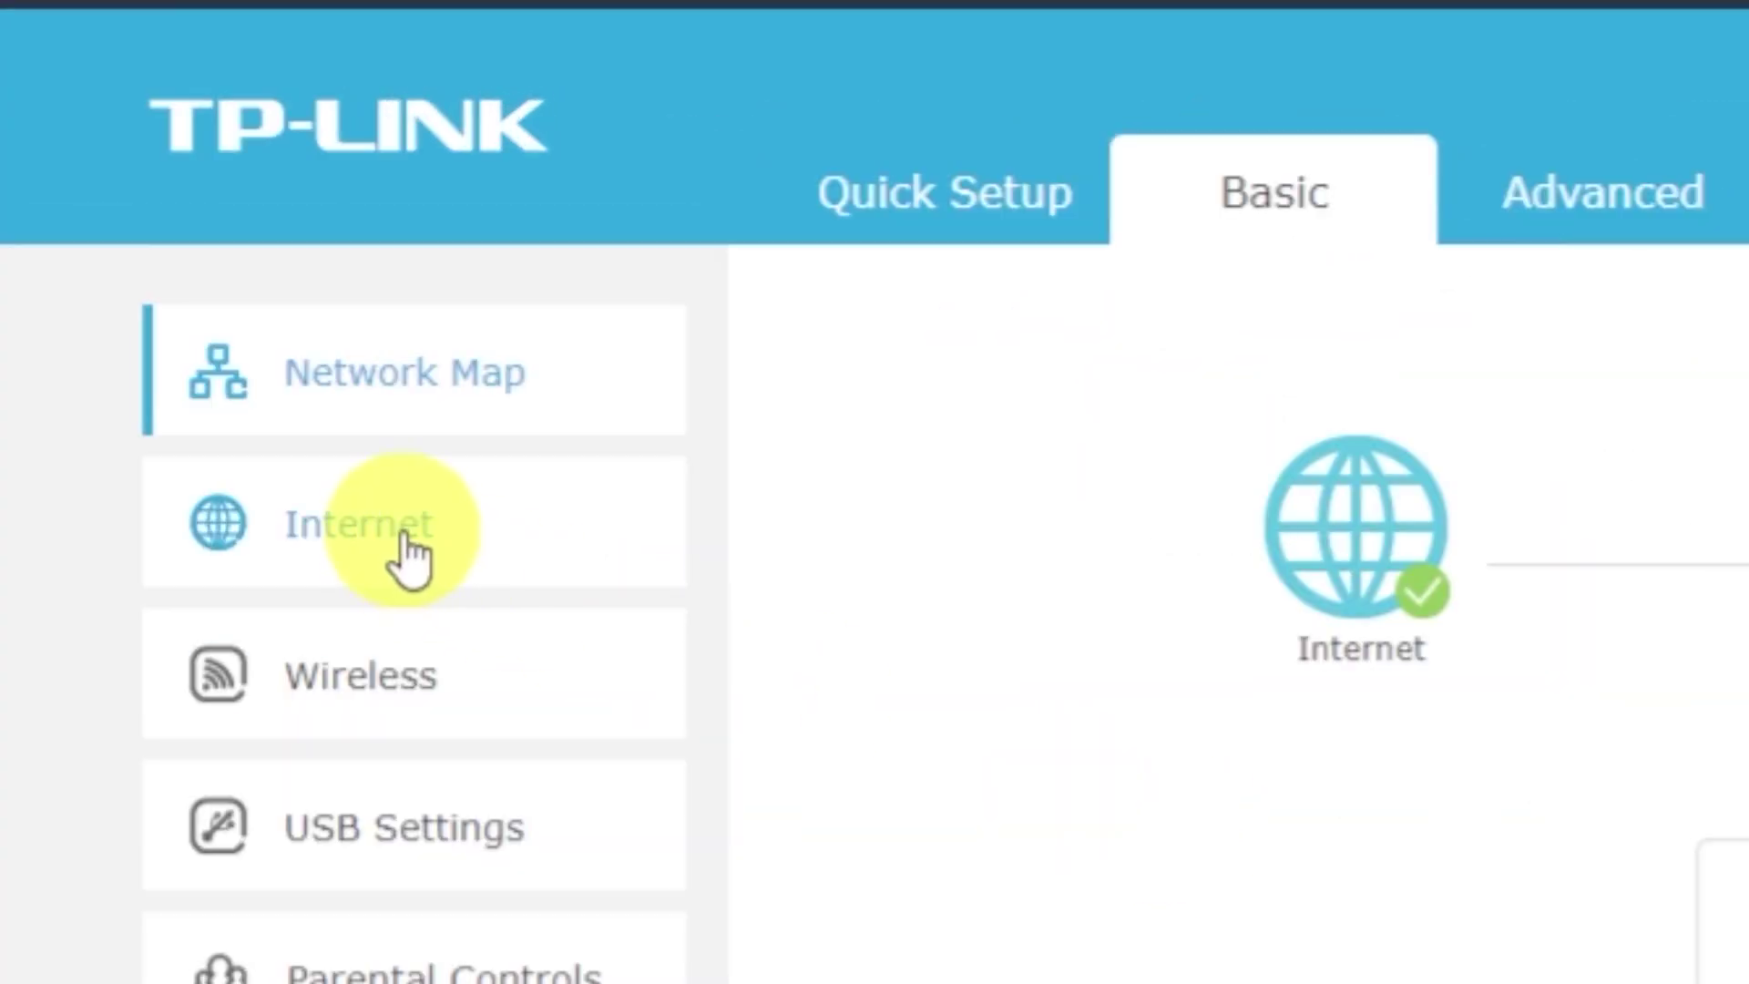
# Set Internet to clone the current computer's MAC address, save, and reboot the router.
pyautogui.click(407, 558)
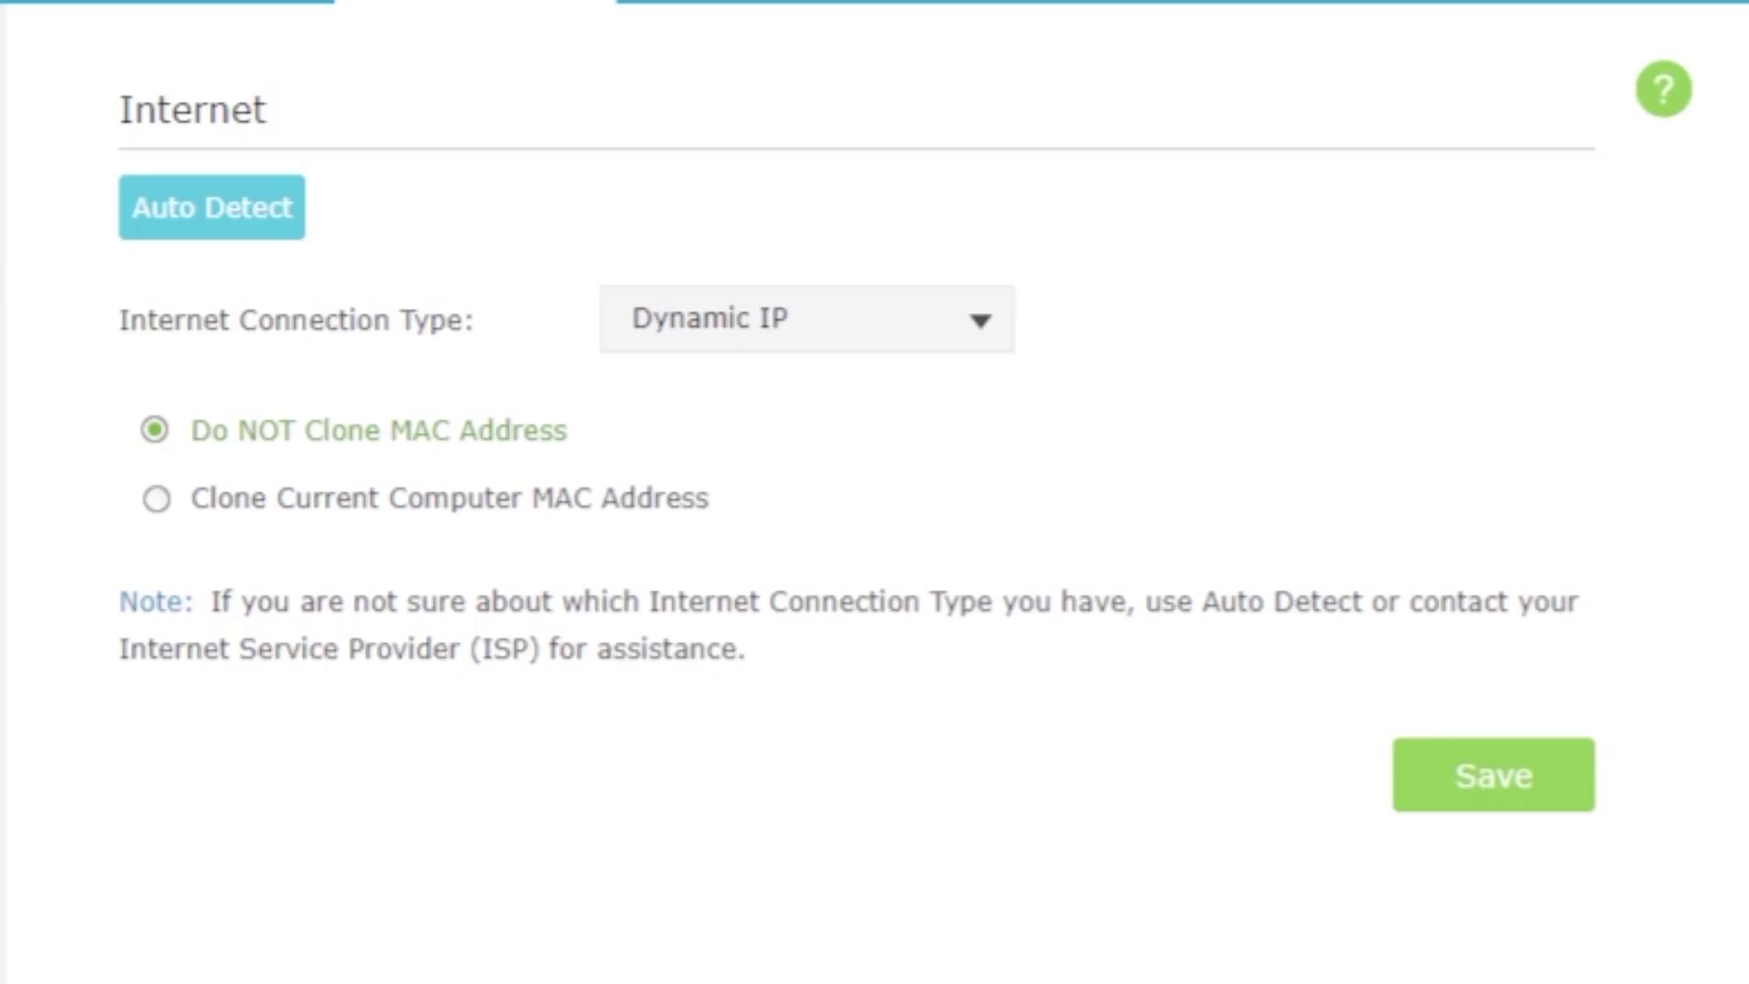
pyautogui.click(153, 500)
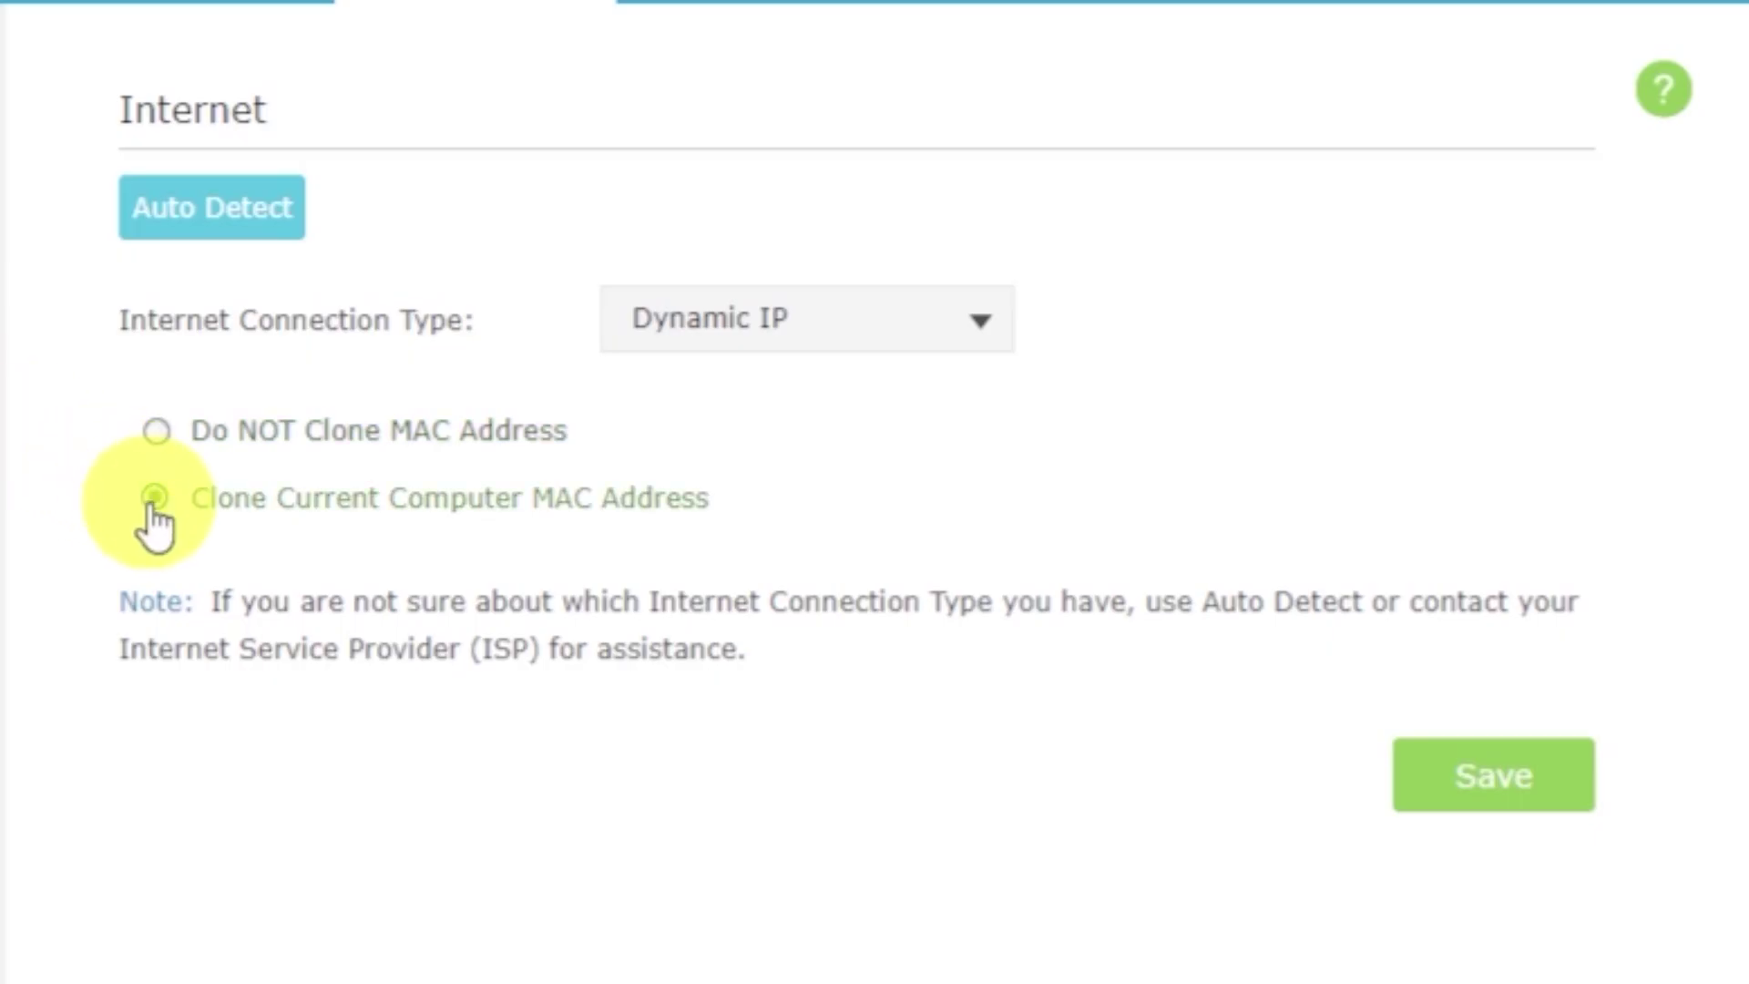
pyautogui.click(1505, 787)
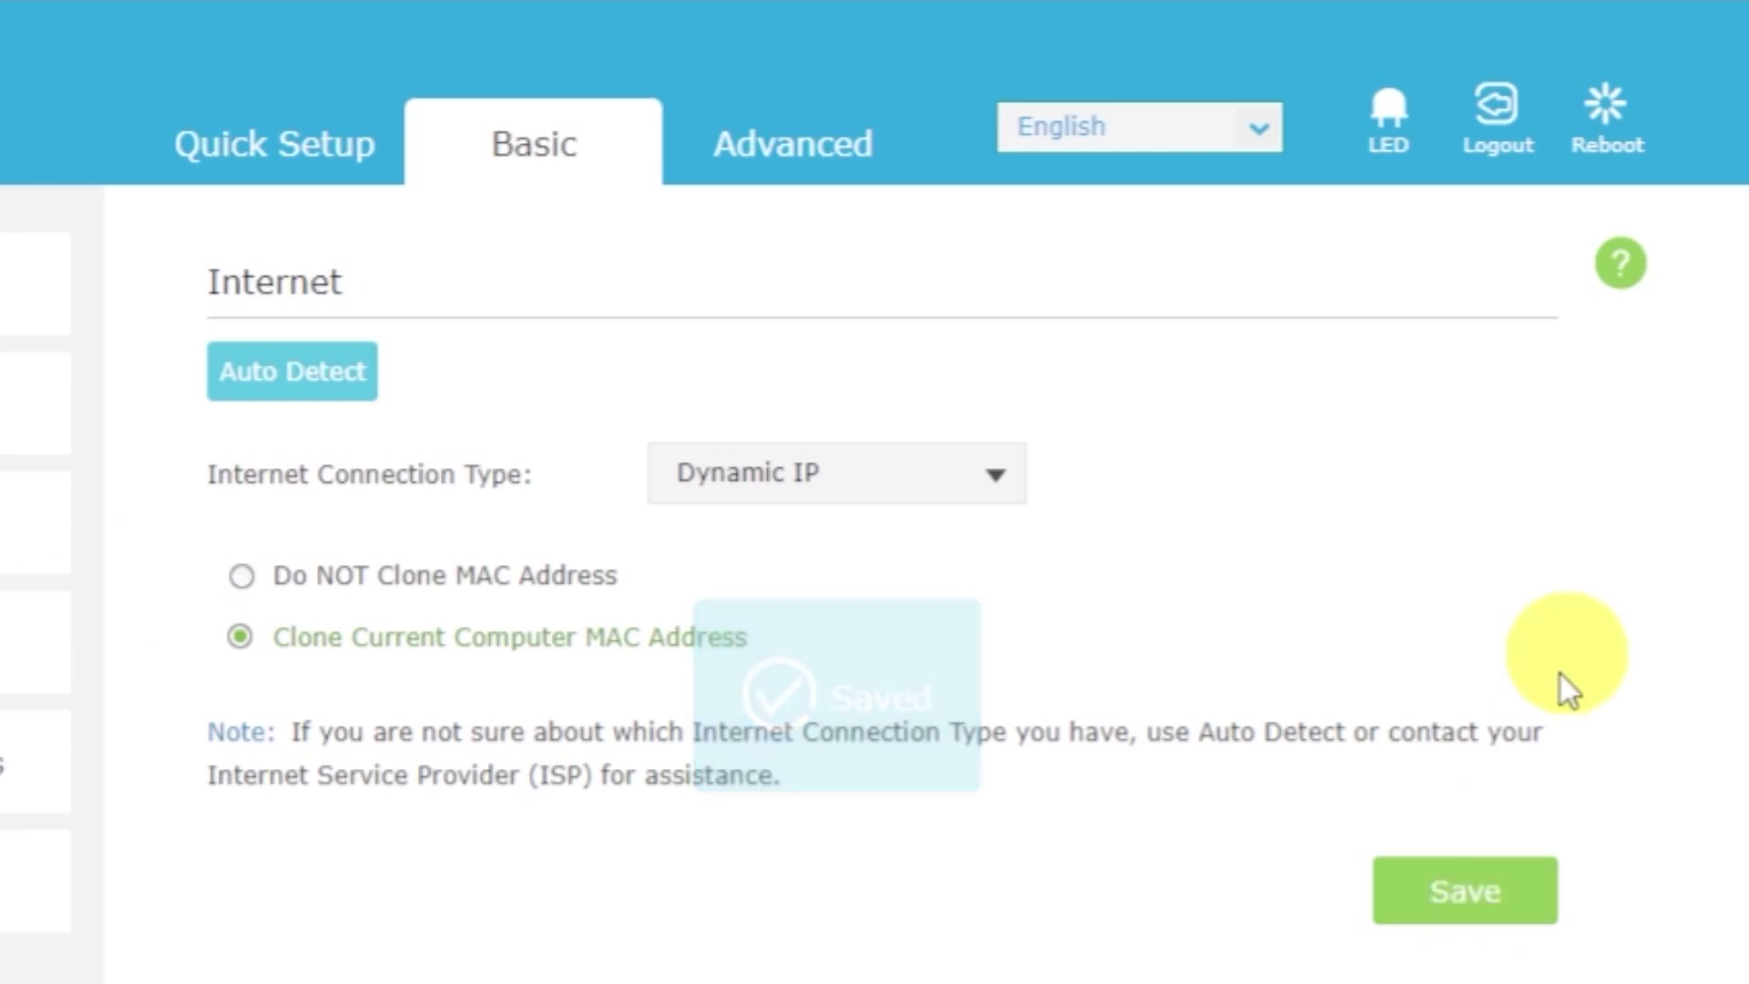
pyautogui.click(1610, 118)
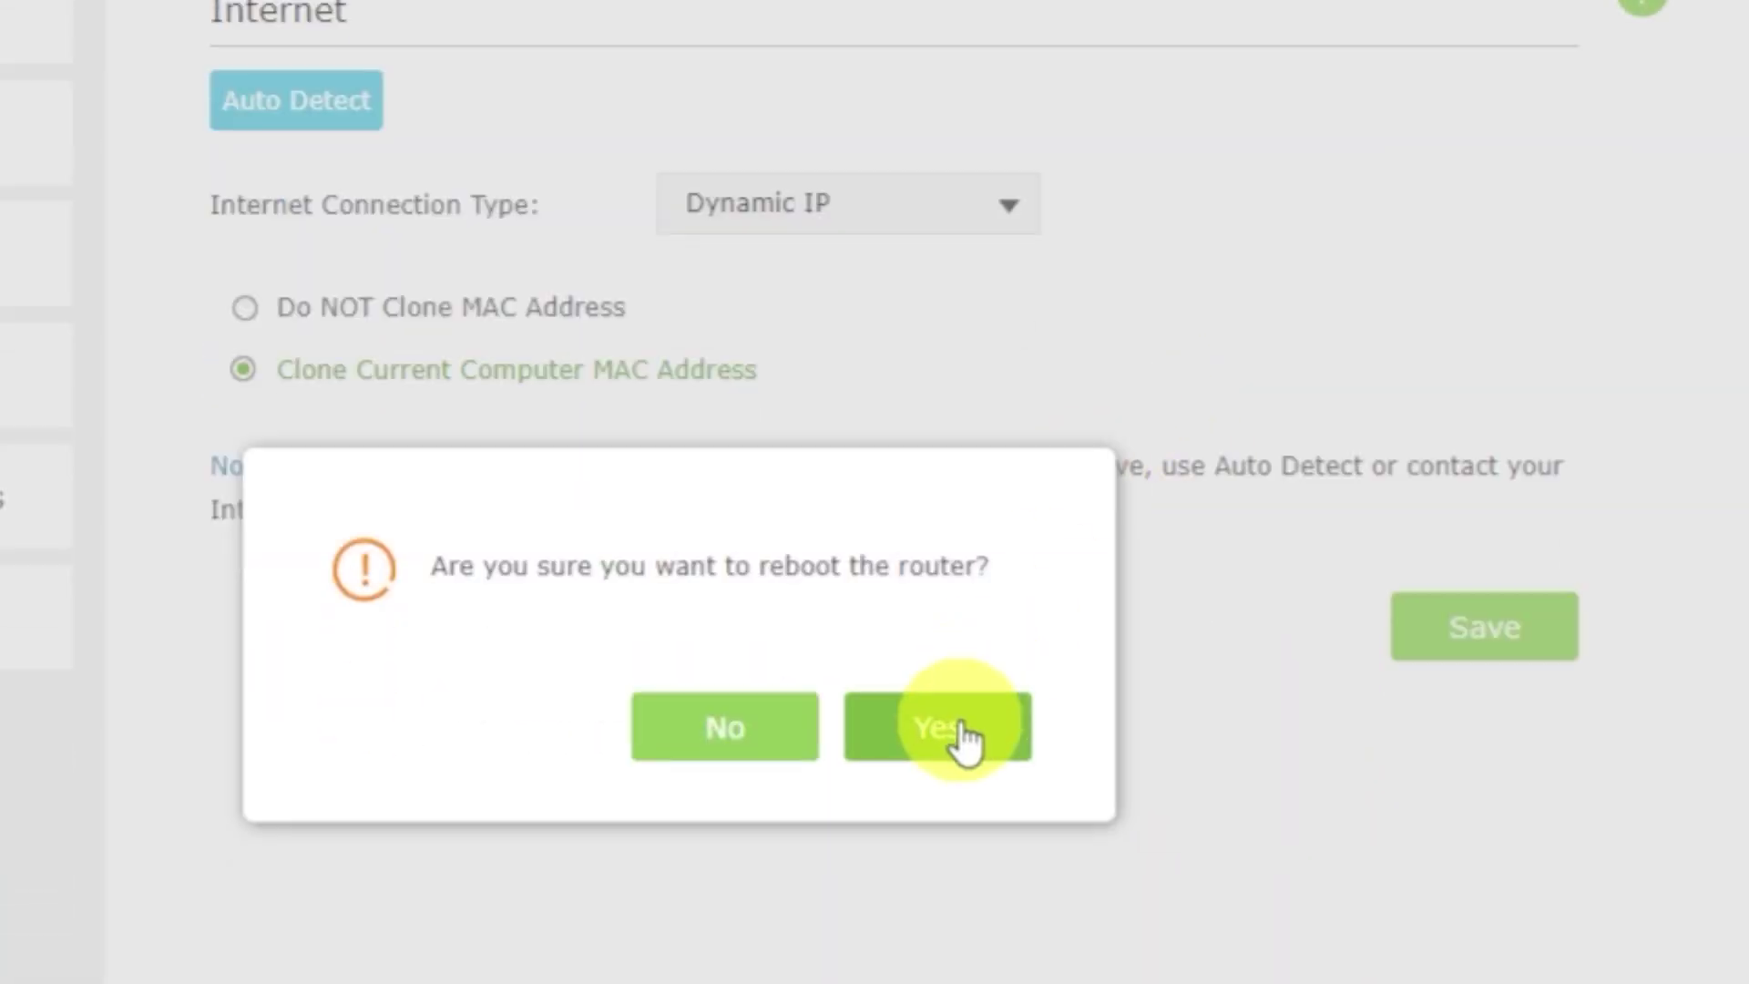
pyautogui.click(956, 729)
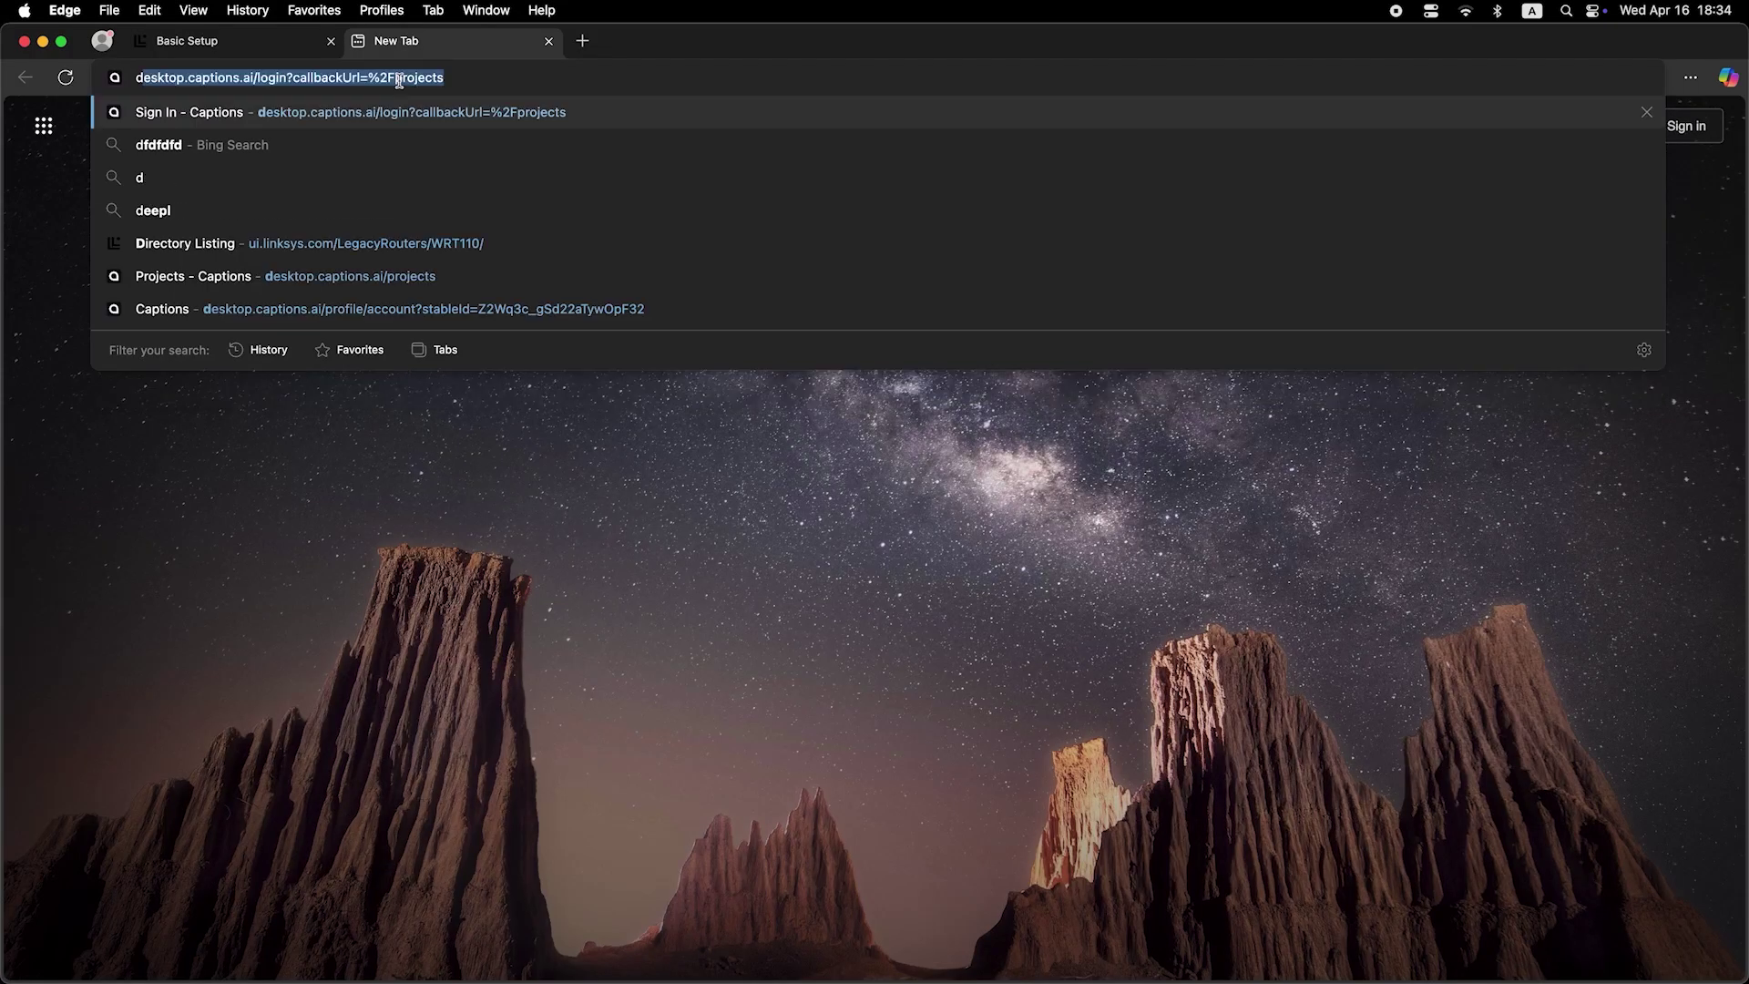
# Search Bing for 'dfdfdfdf' to confirm internet access works.
pyautogui.write('dfdfdfdf')
pyautogui.press('Return')
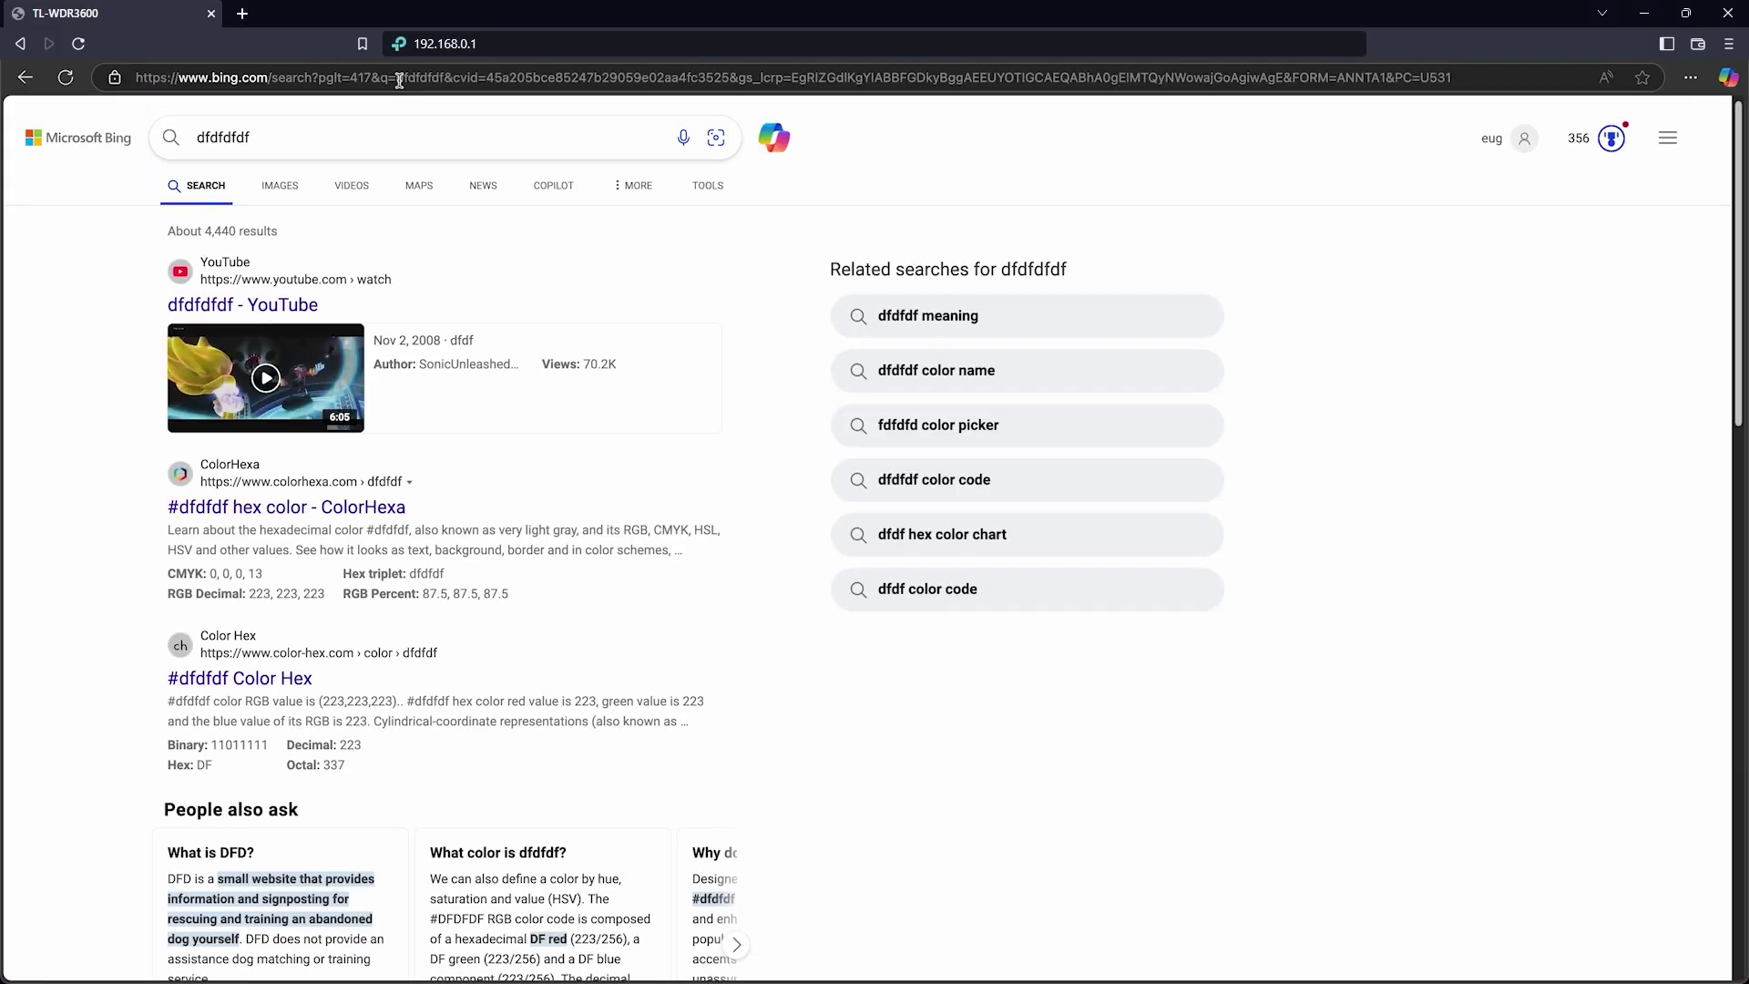